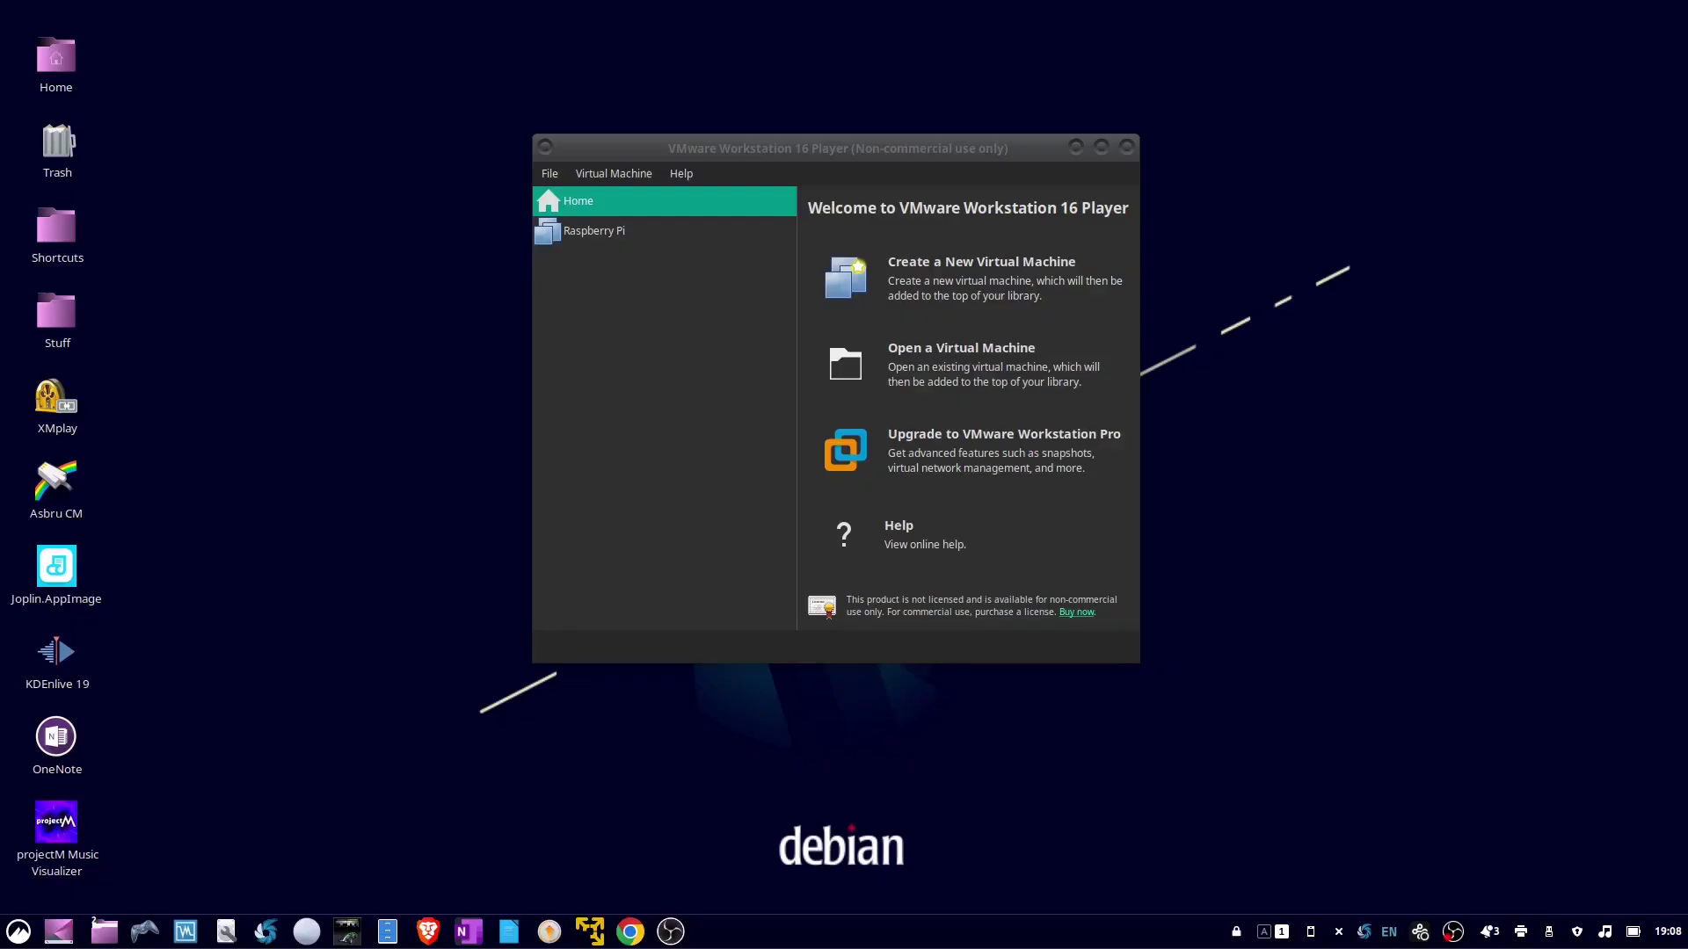
Check for Player updates under Help > Software Updates, which finds version 17.0.0
left_click(806, 156)
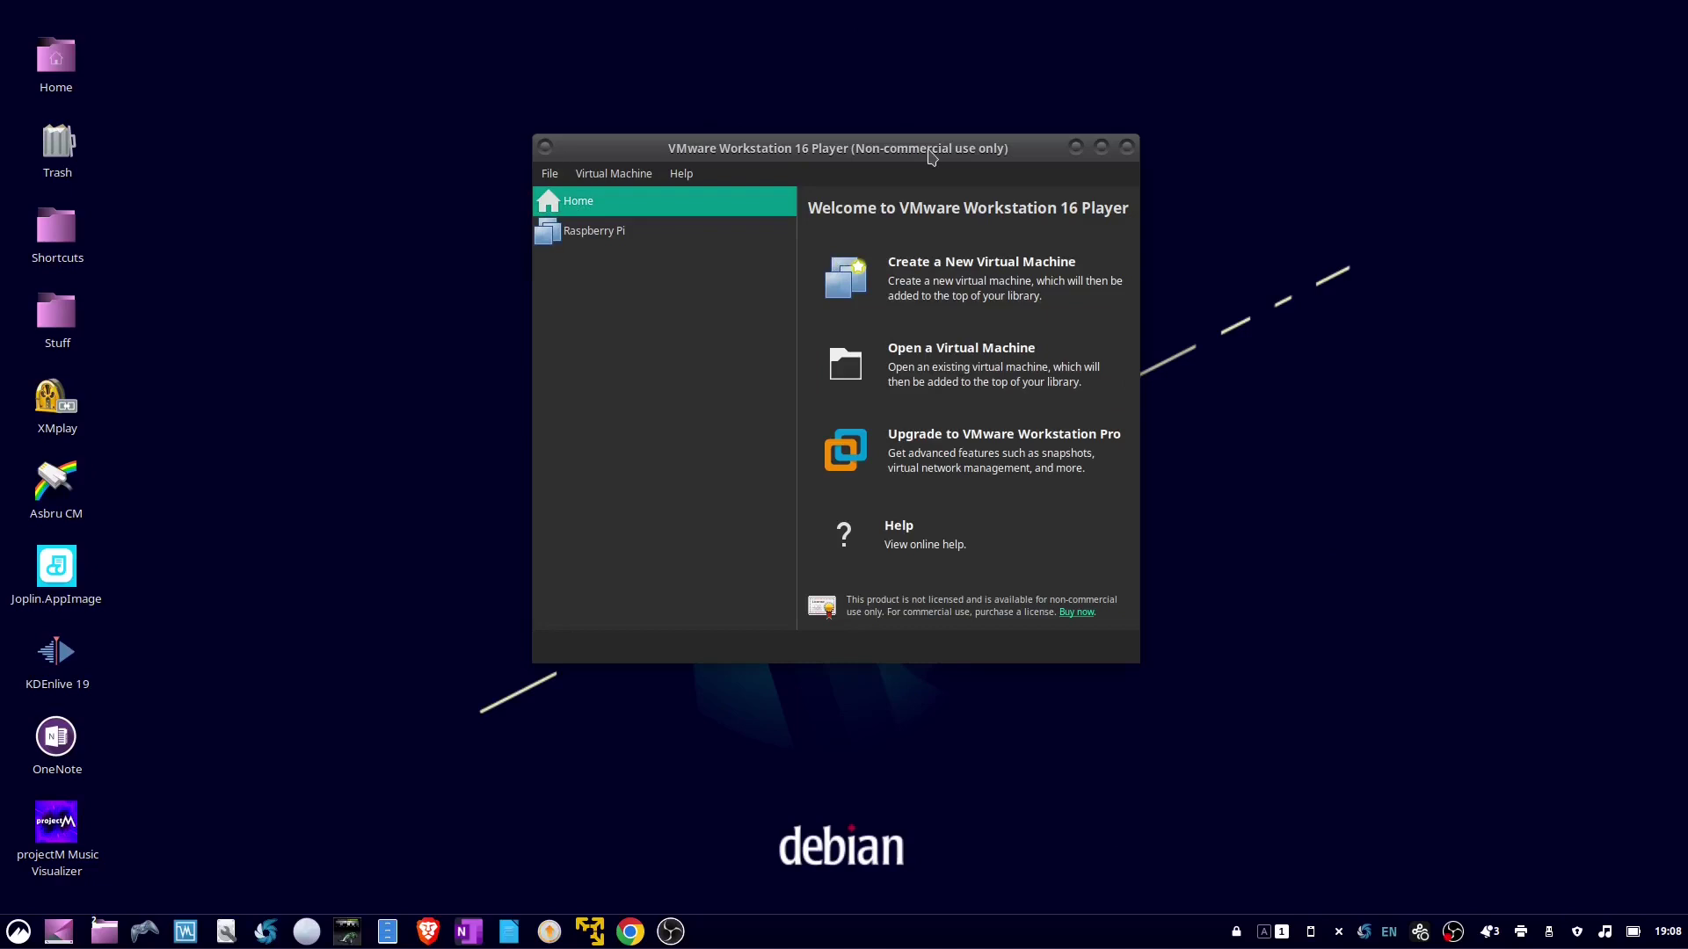
left_click(684, 182)
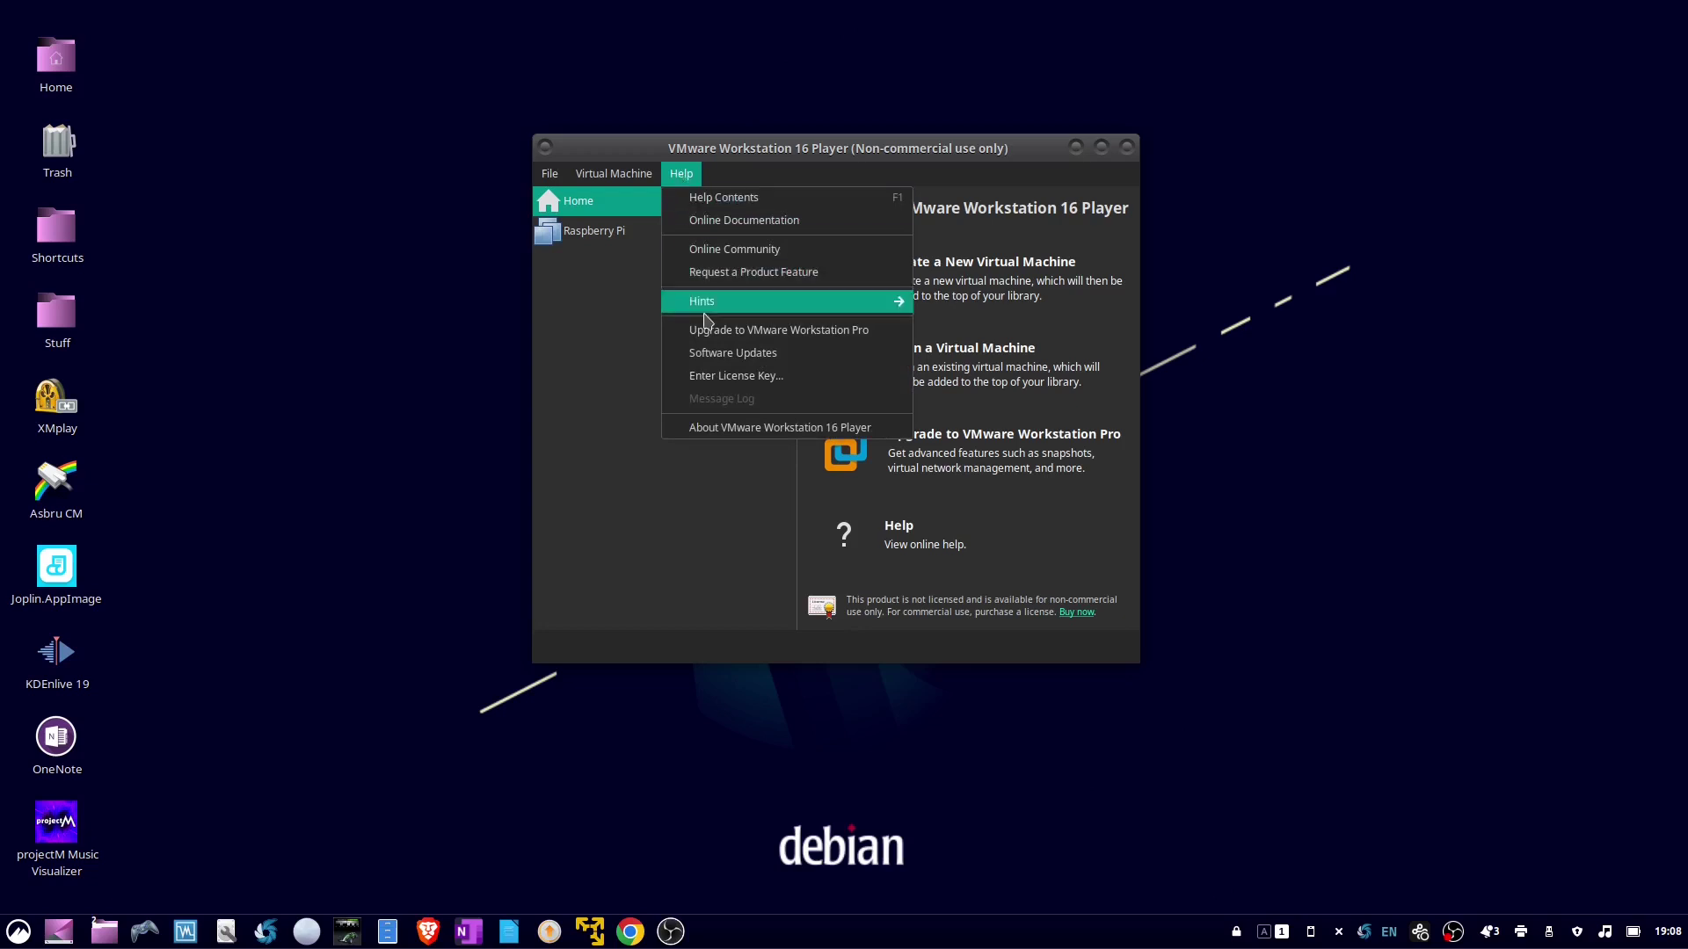
left_click(729, 358)
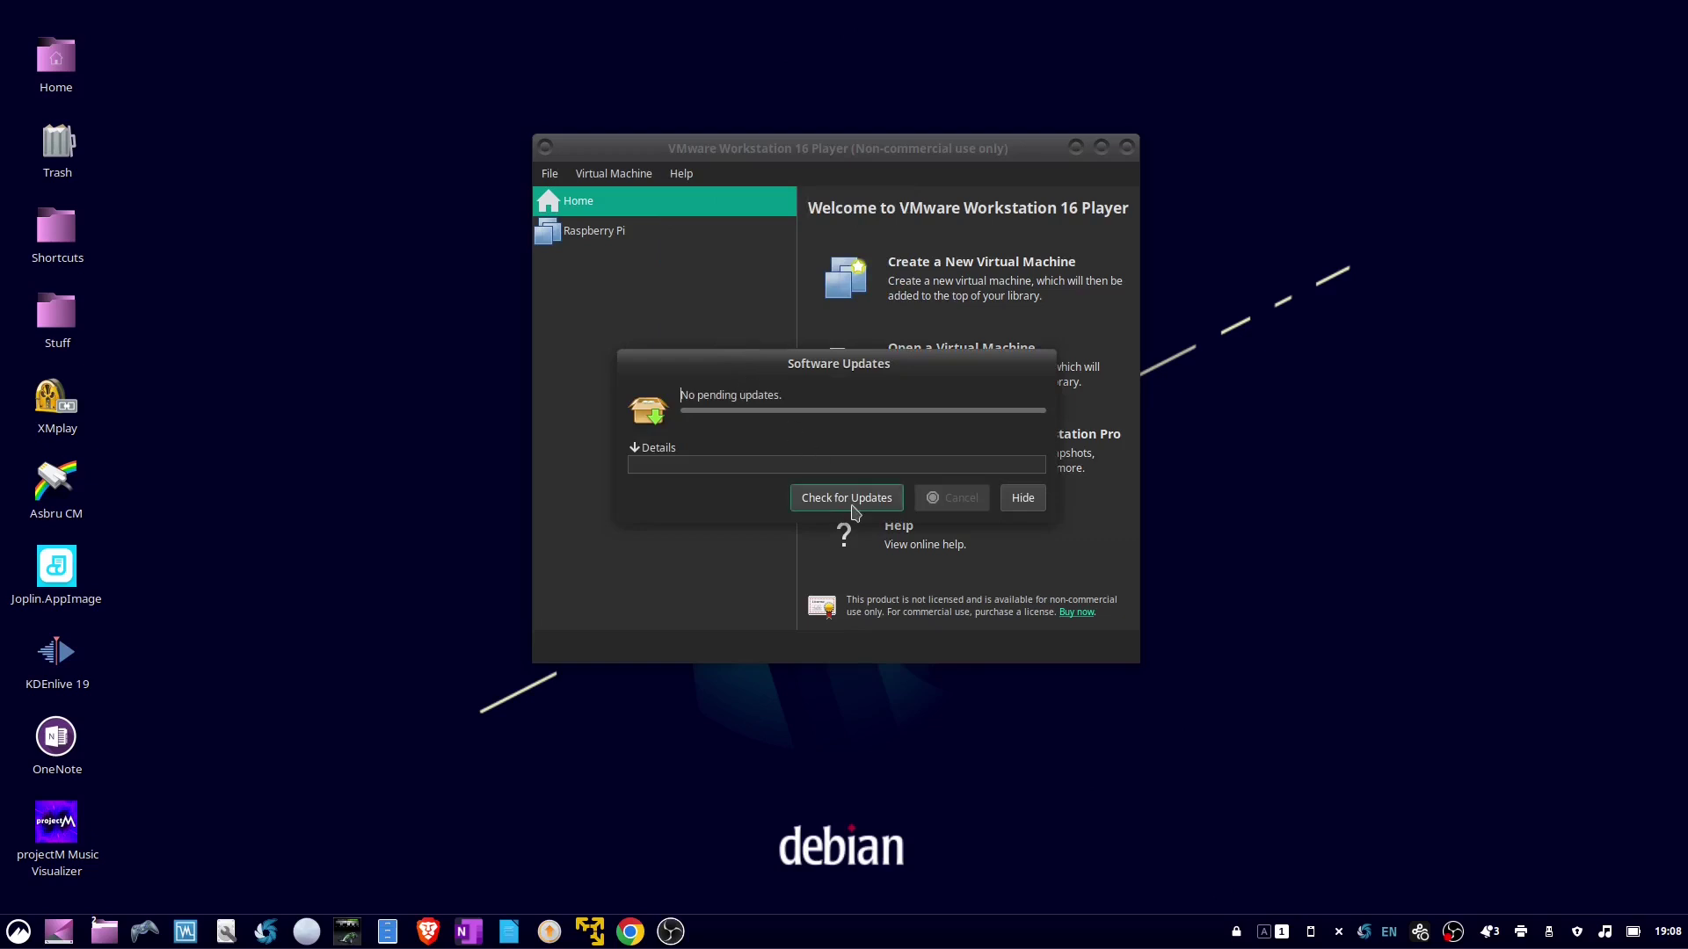
left_click(851, 506)
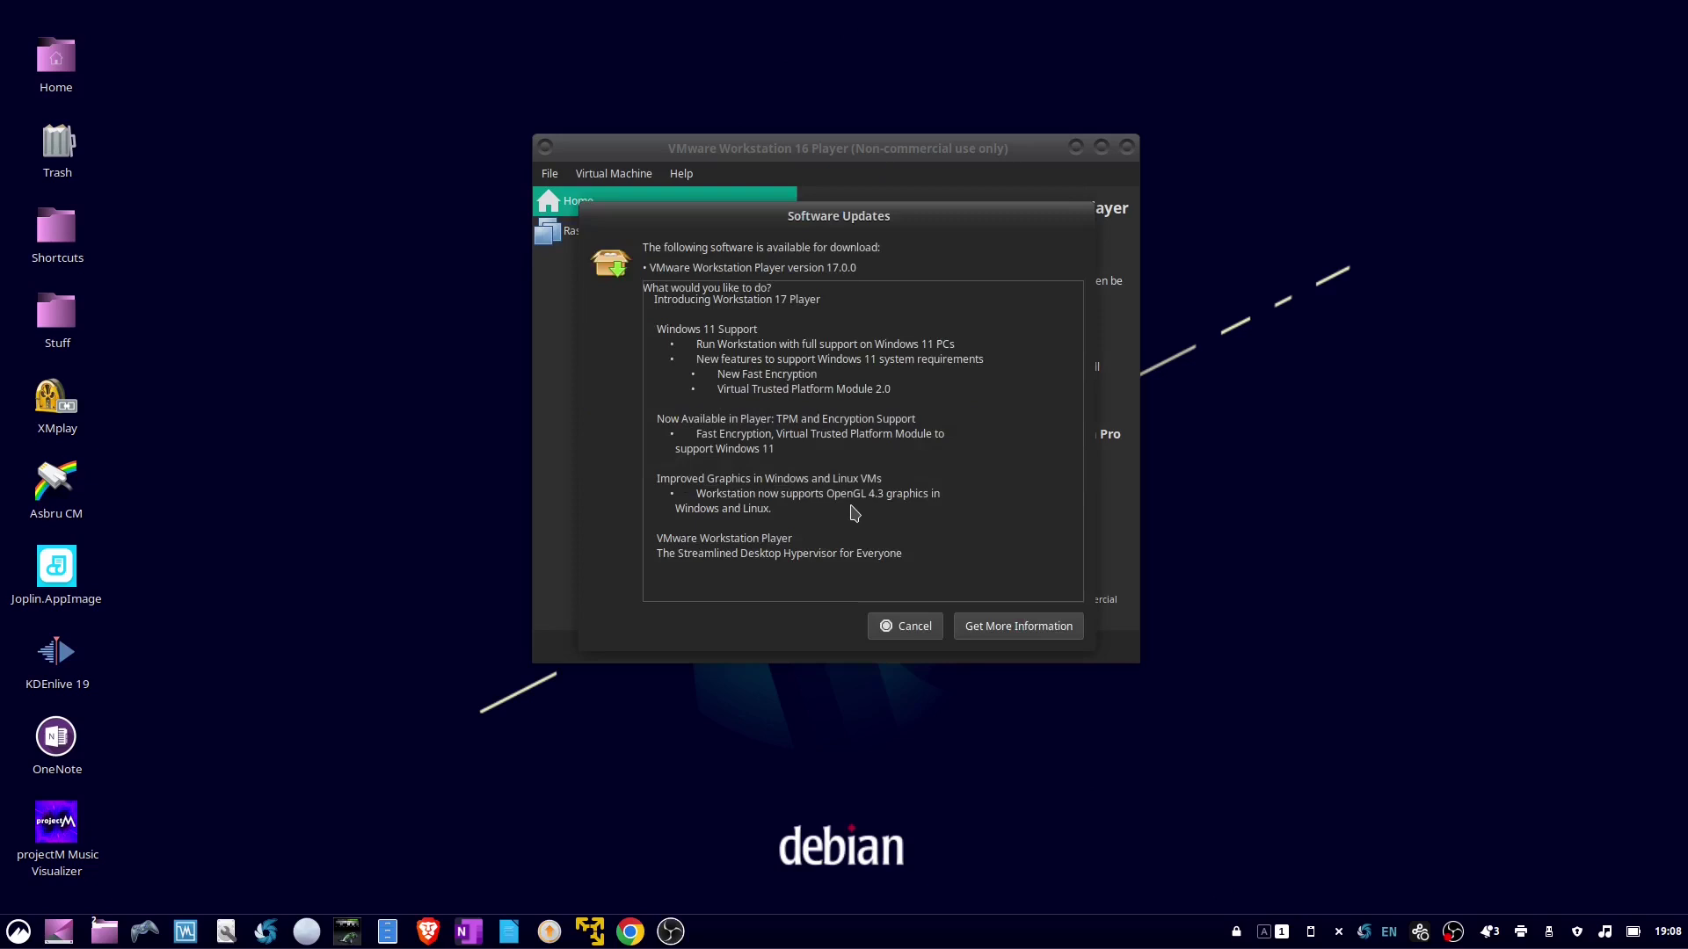
Follow the 17.0.0 release information through Download For Free to the product download files
left_click(998, 629)
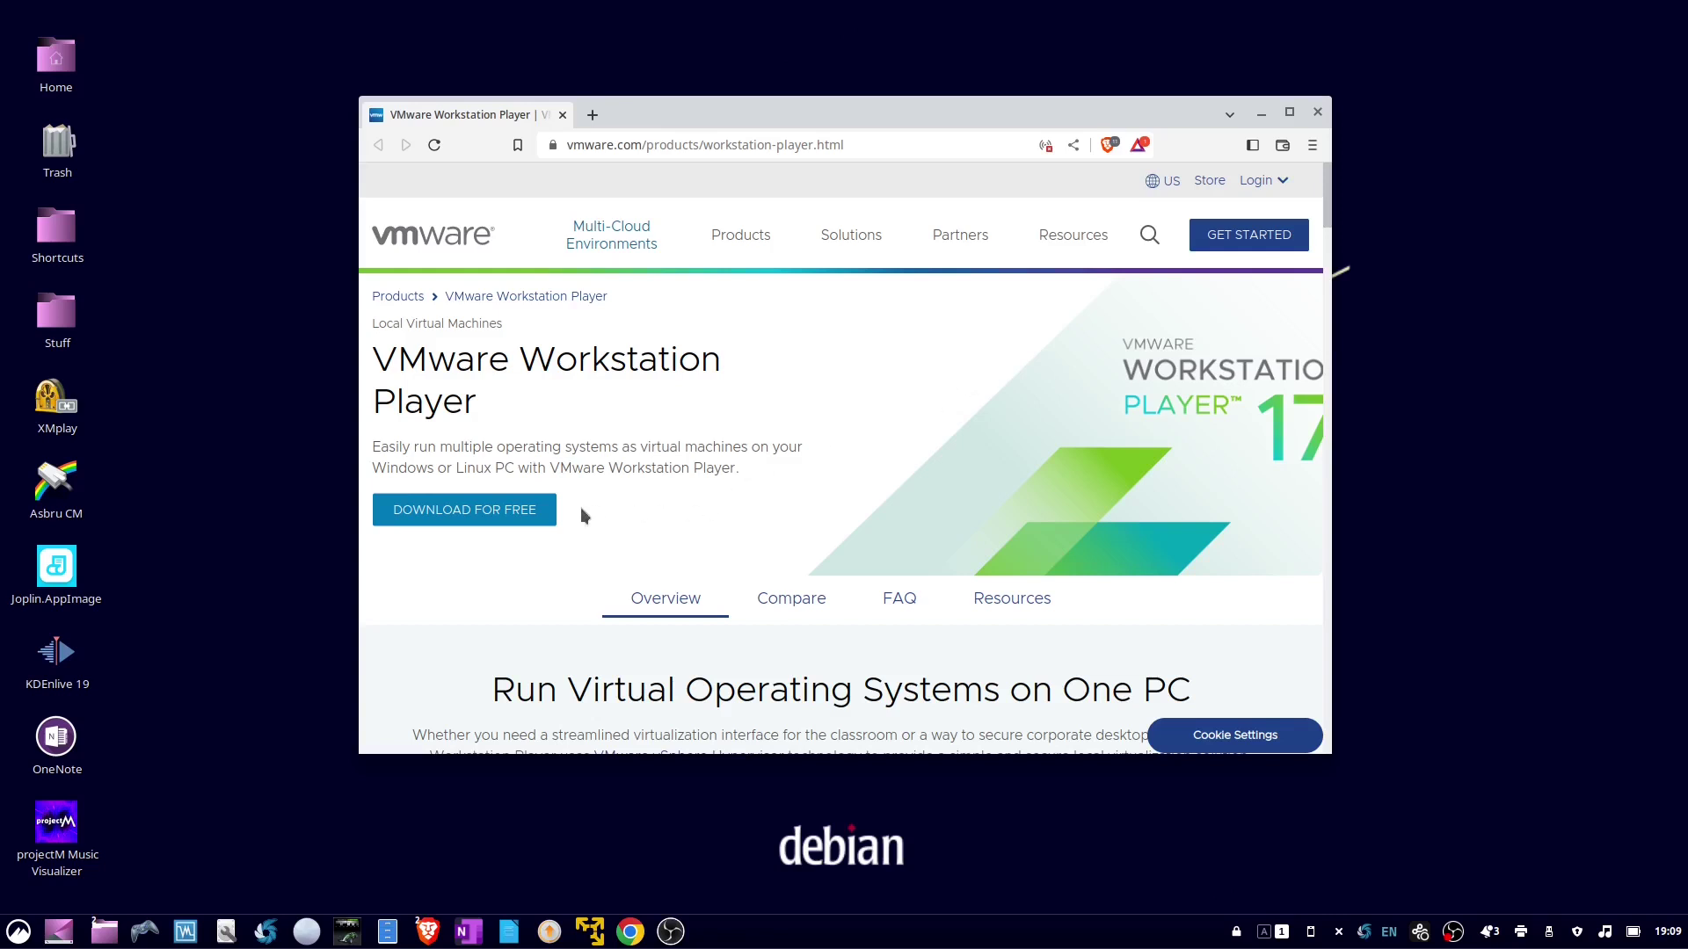
left_click(505, 511)
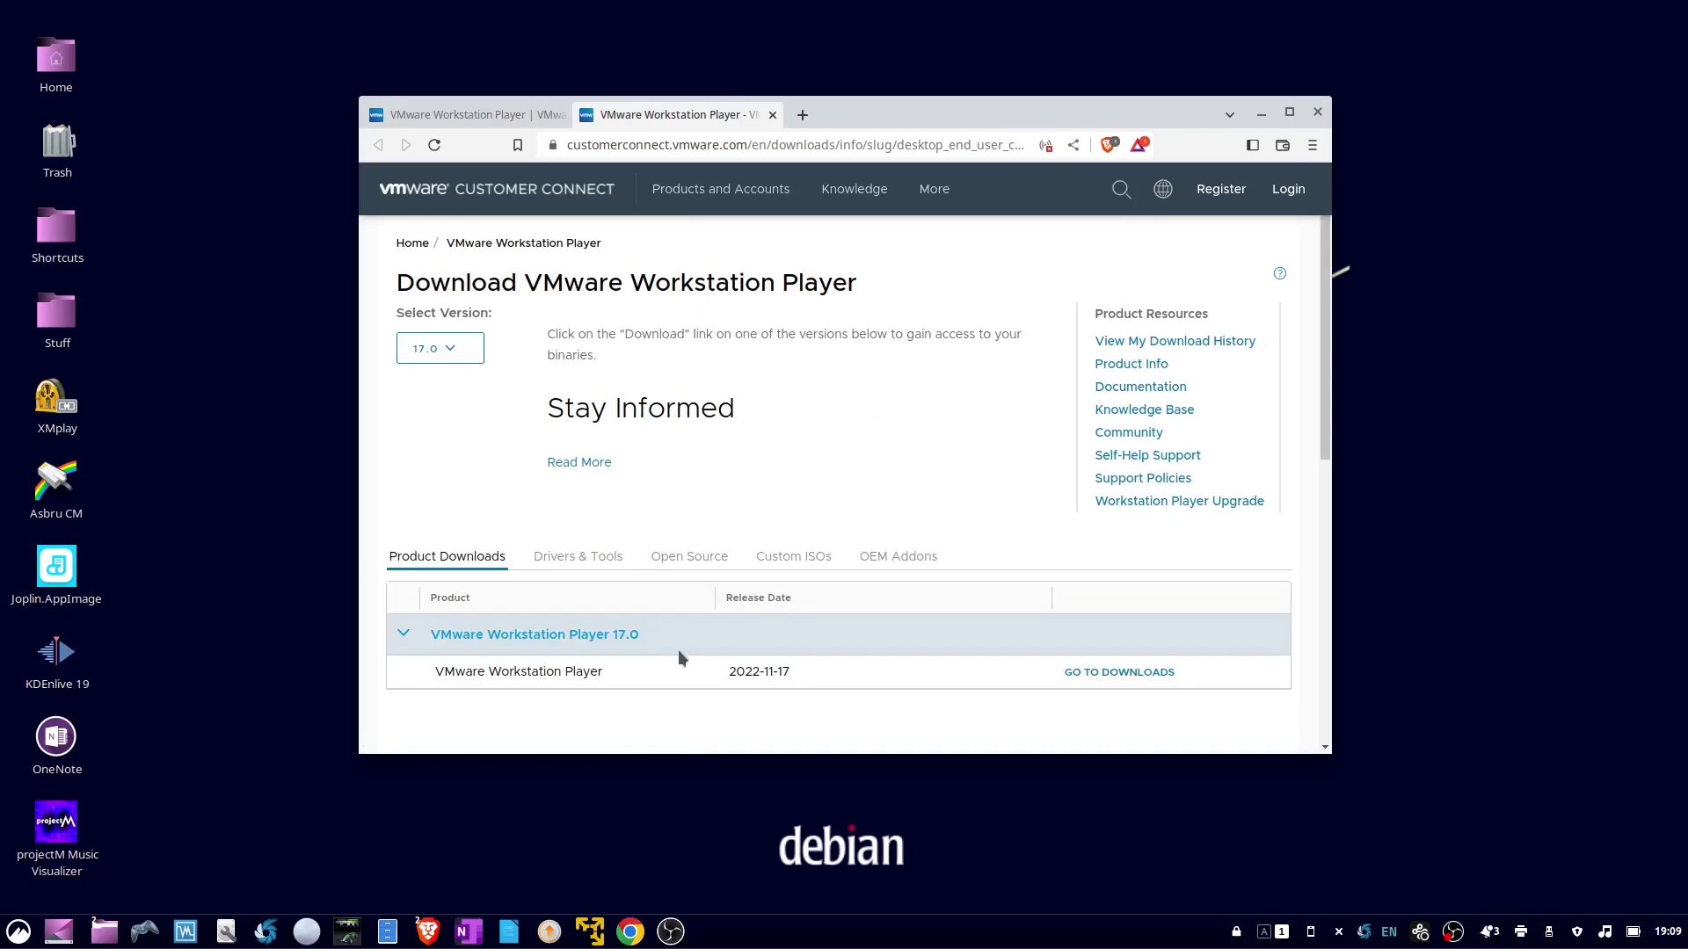
left_click(1105, 675)
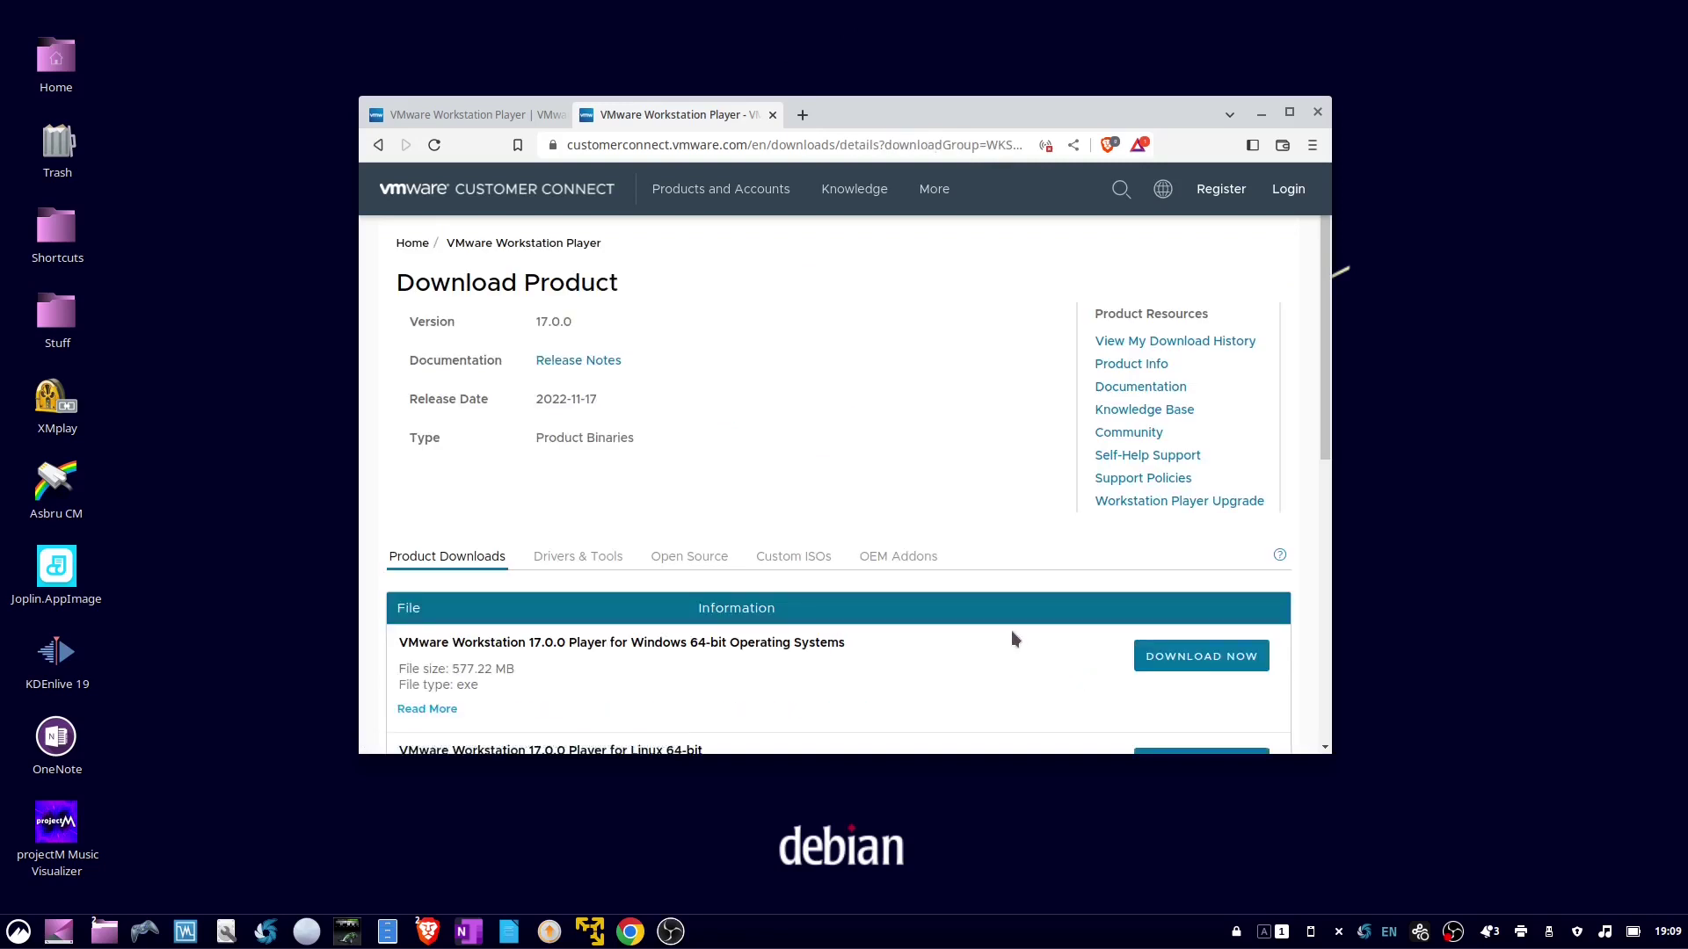
scroll(1012, 631, "down", 3)
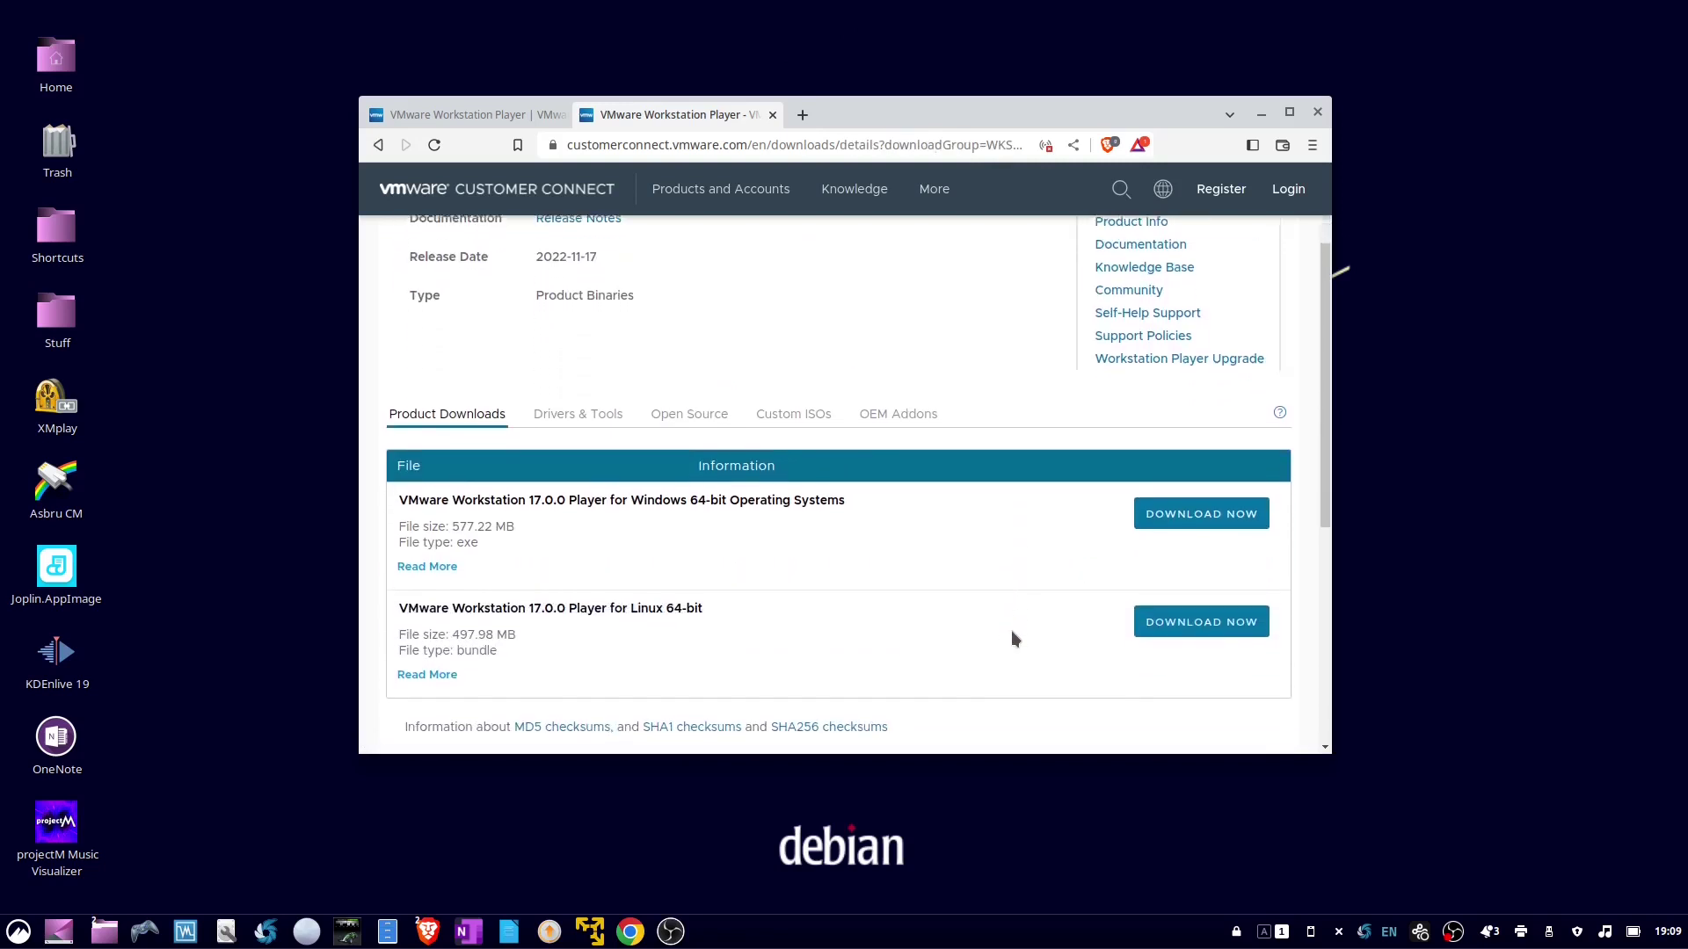
Download the Linux 64-bit Player 17.0.0 bundle into Downloads
left_click(1200, 593)
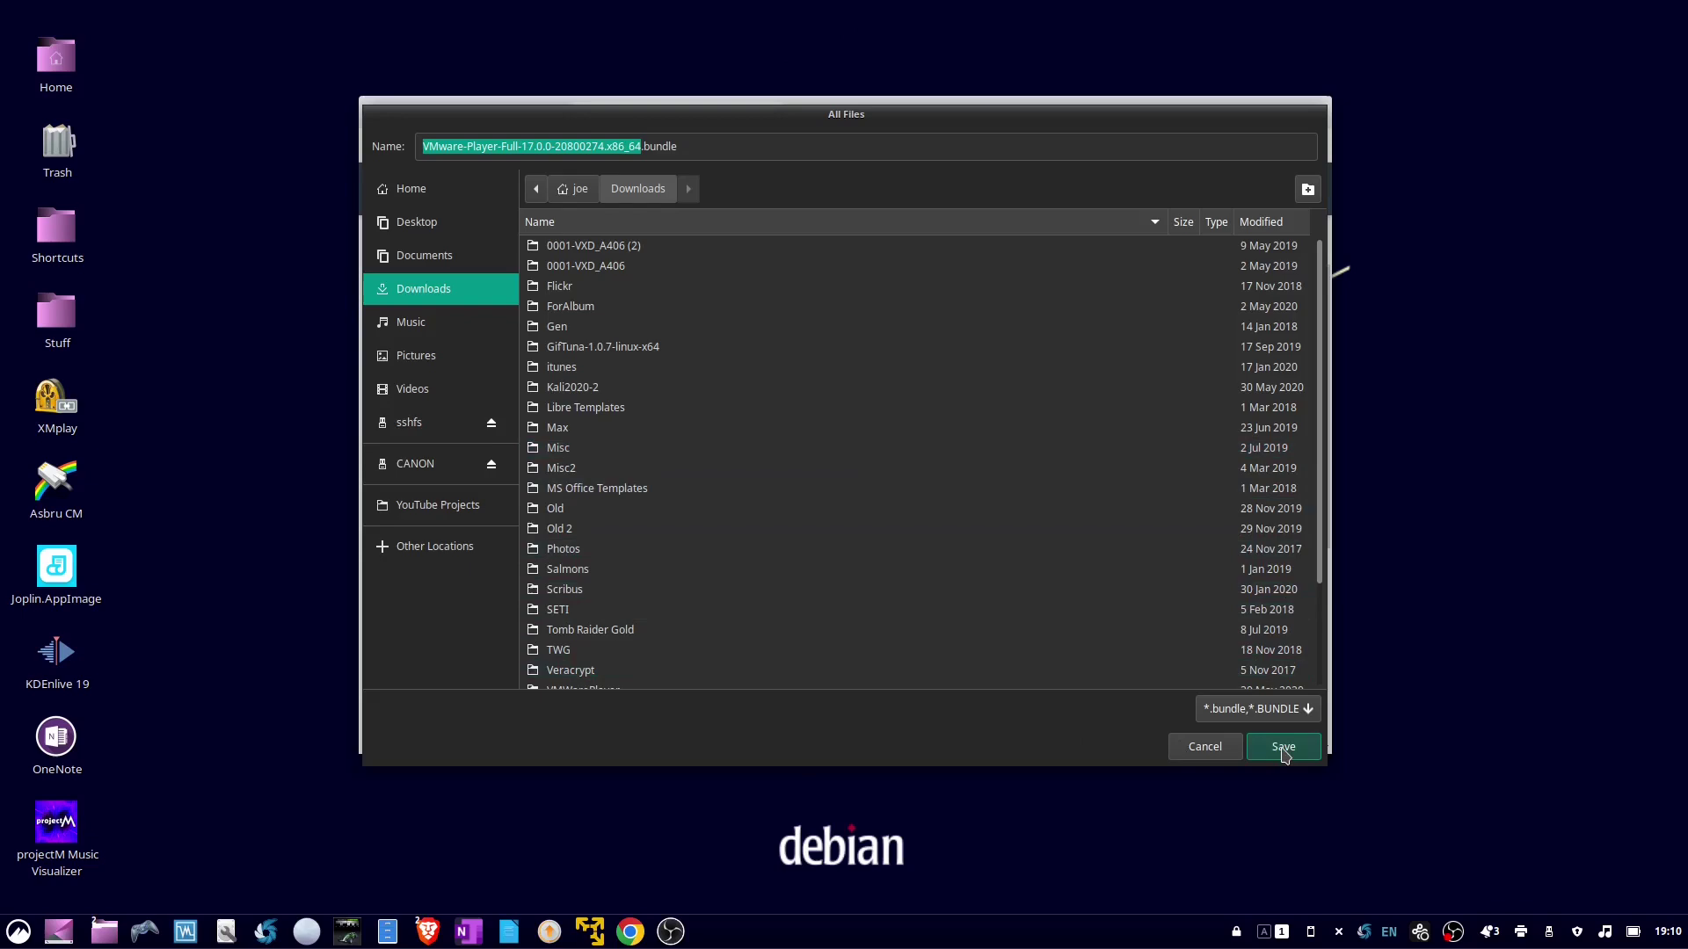
left_click(1283, 748)
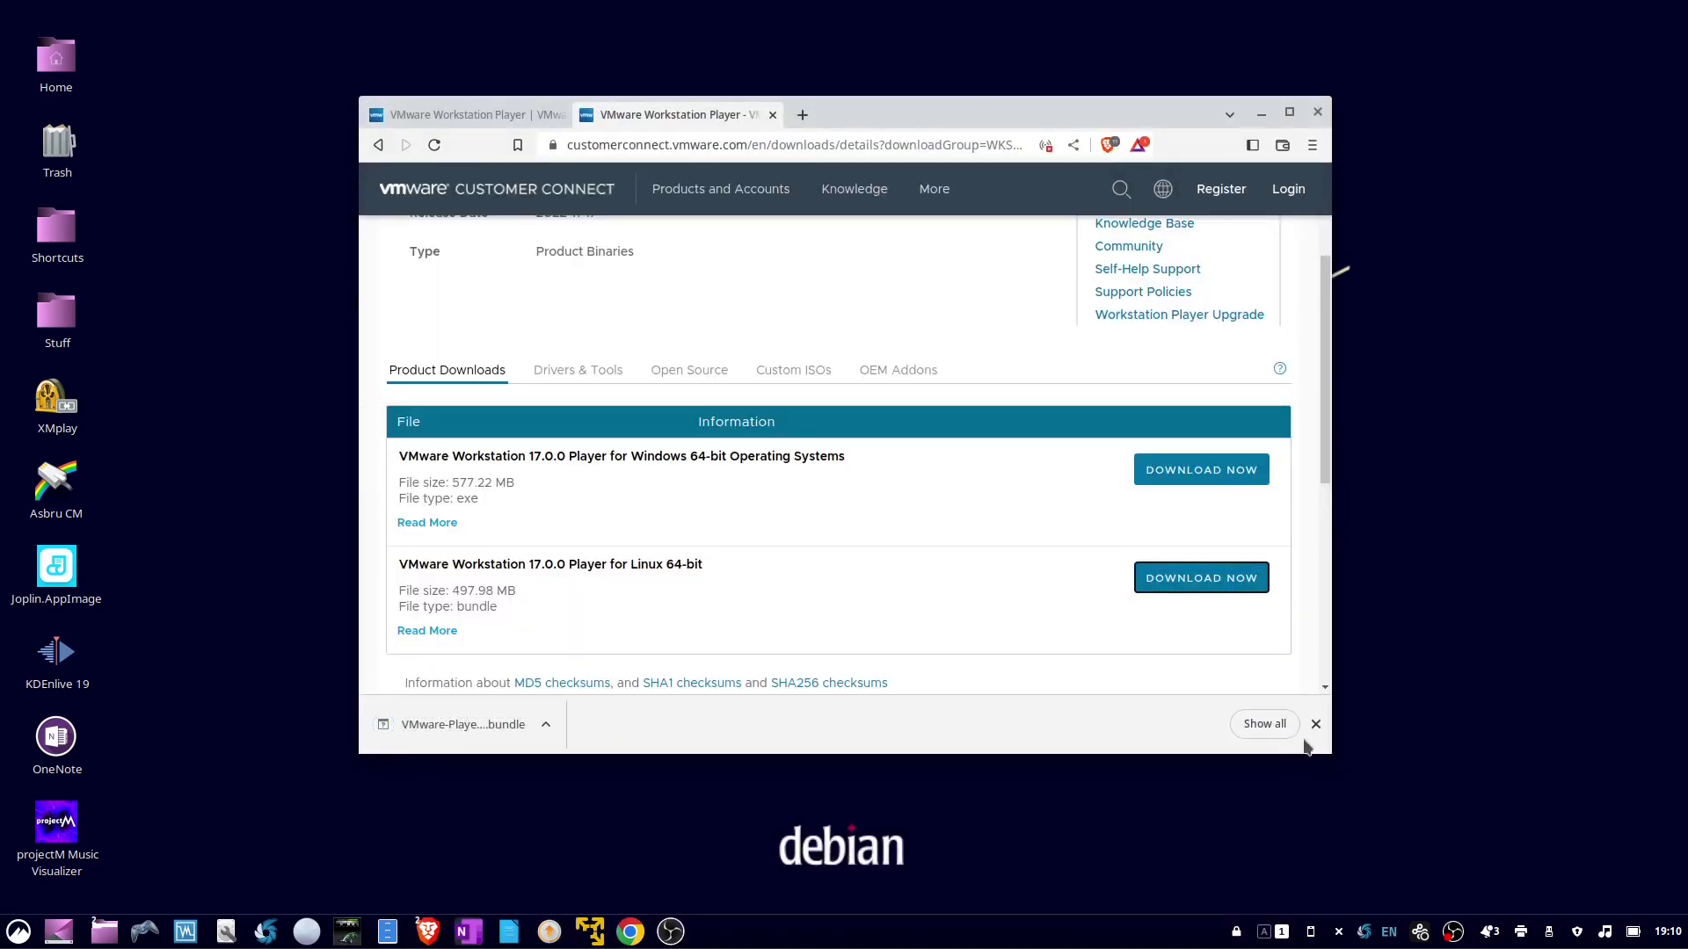
left_click(1315, 726)
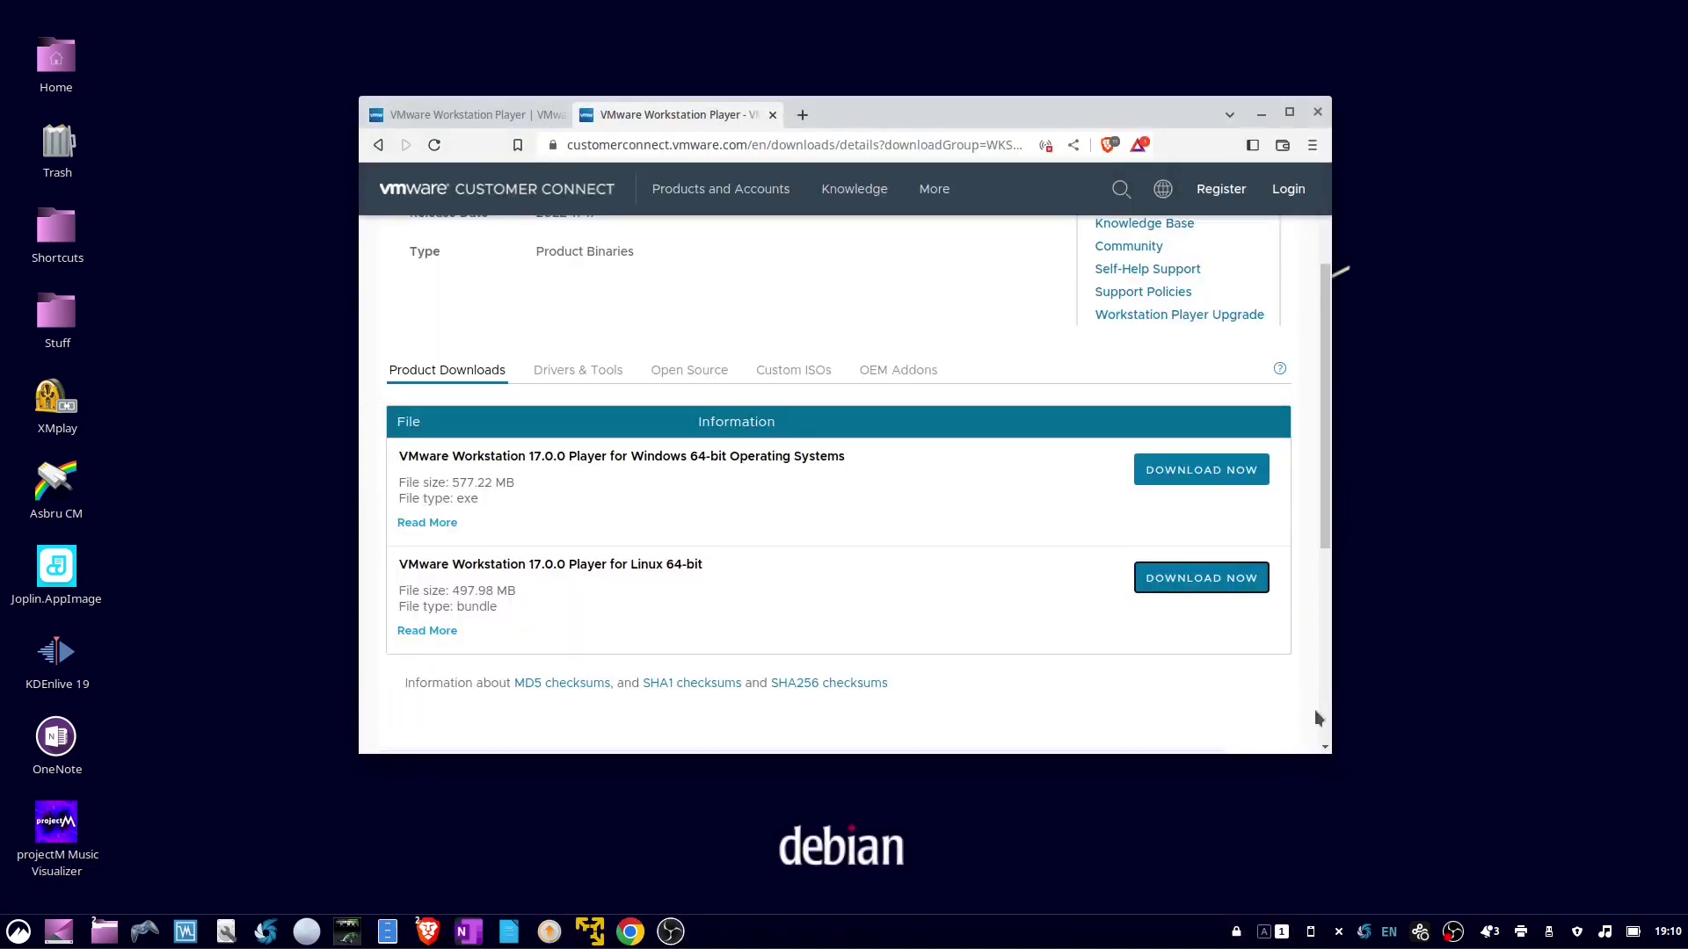
Close the browser, Software Updates window and old Player, then open a terminal
left_click(1318, 116)
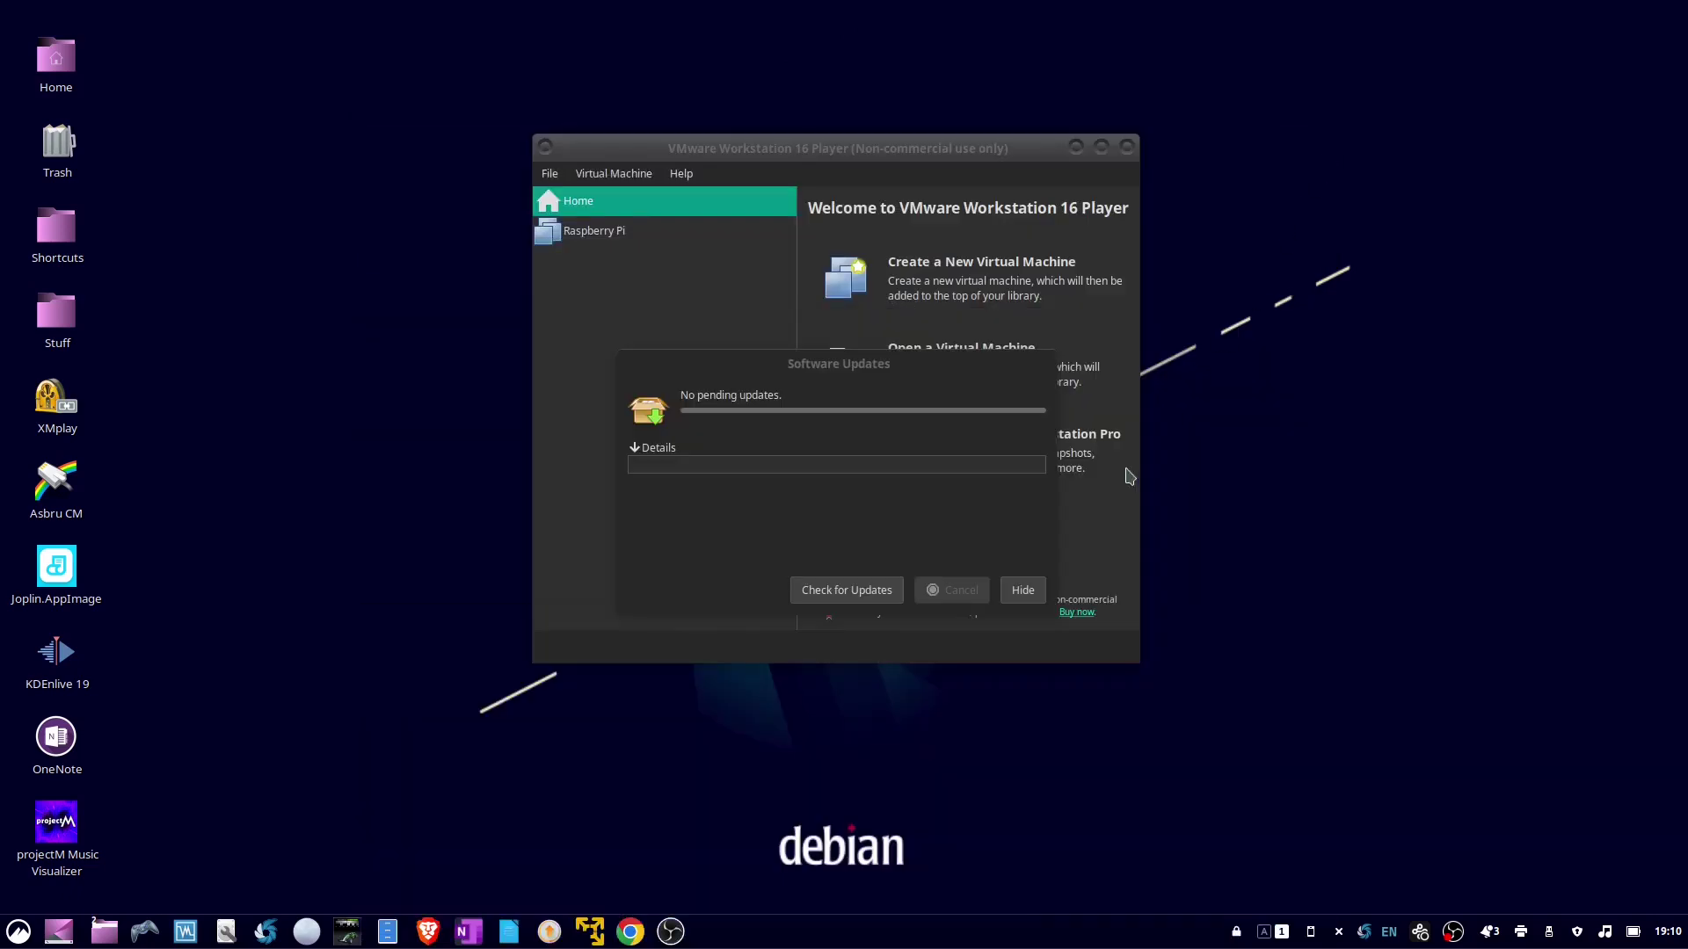
left_click(1007, 593)
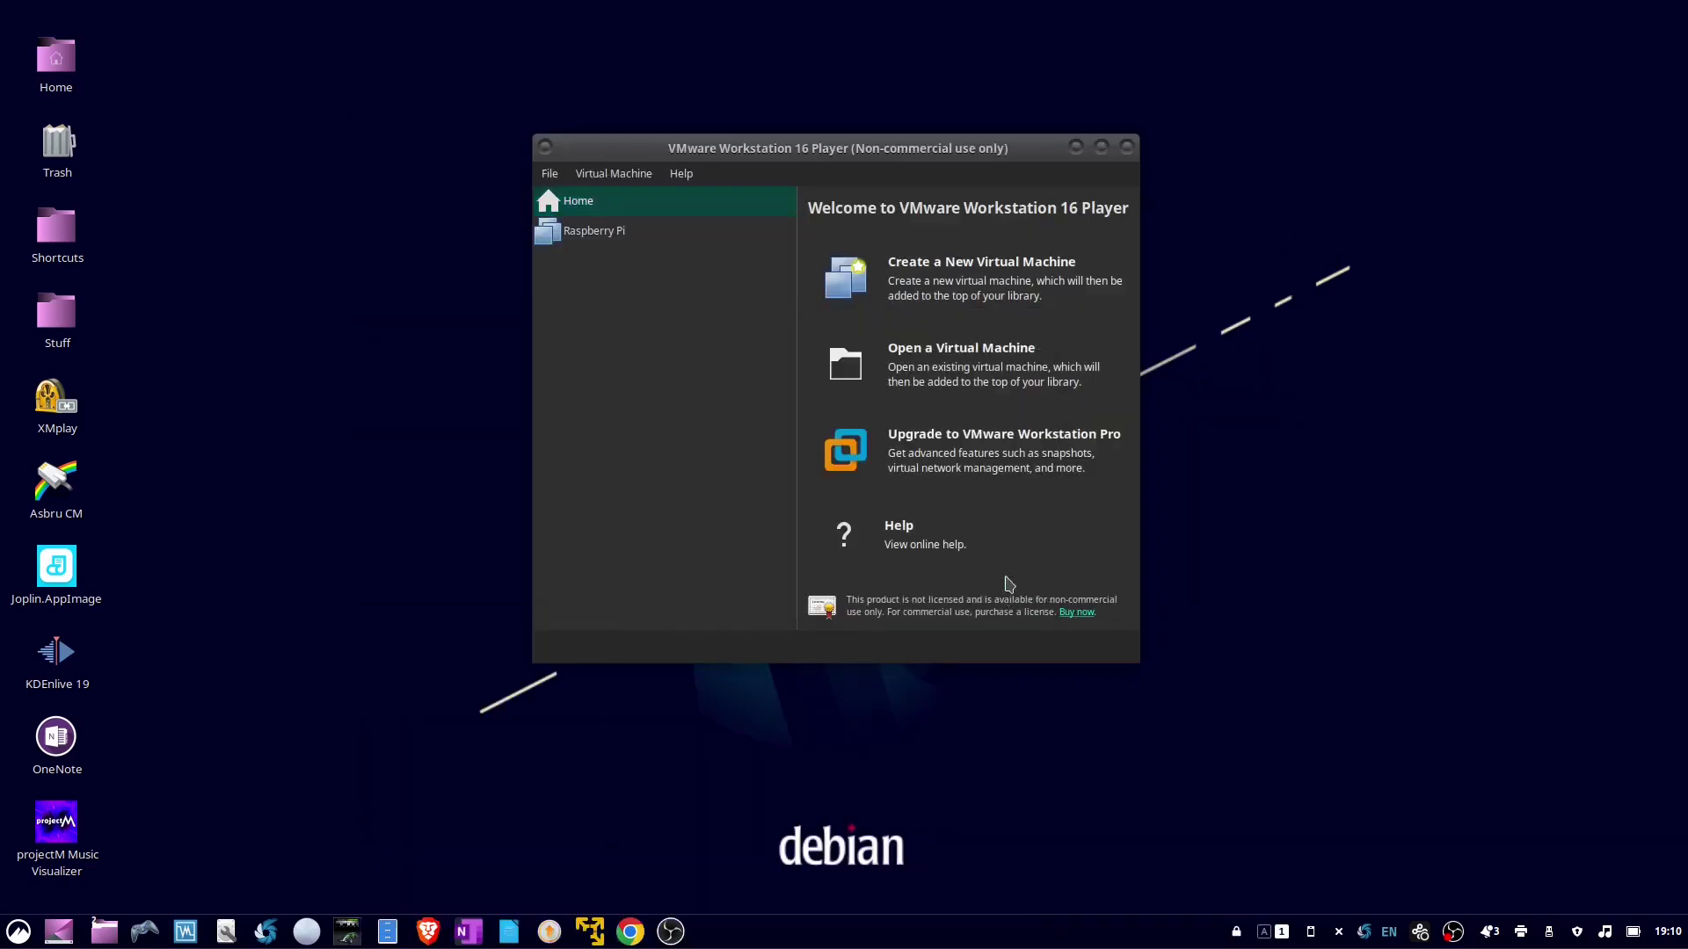
left_click(1131, 152)
key("ctrl+alt+t")
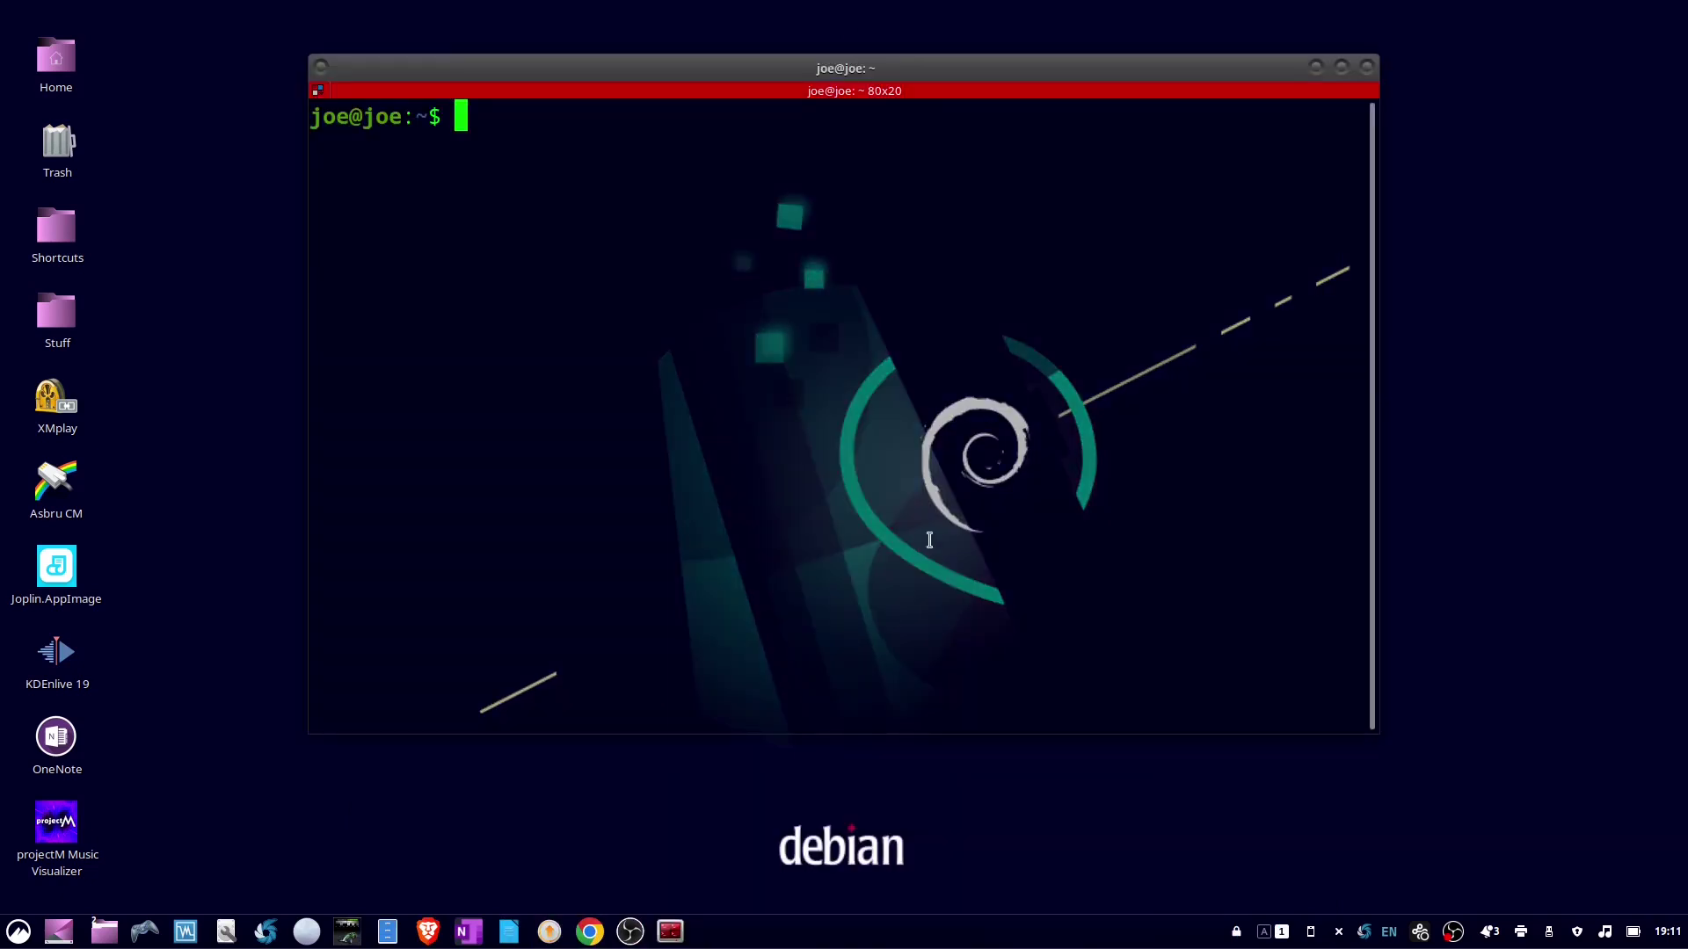
type("cd Do")
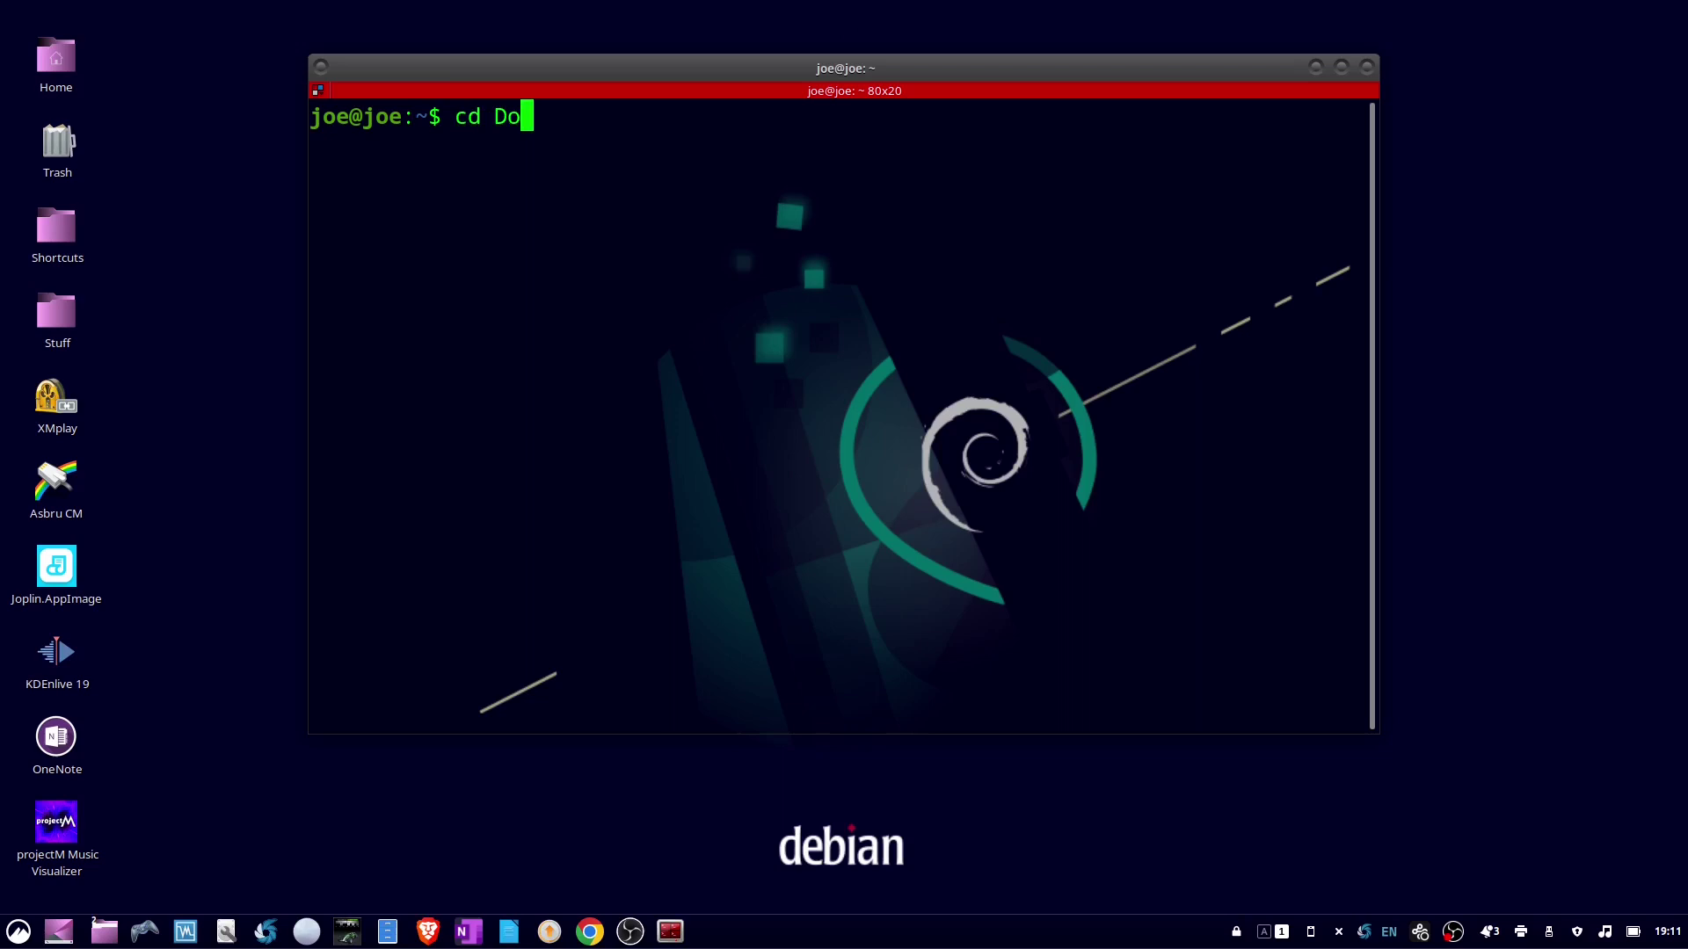
type("wnloads")
Change into Downloads and run 'sudo apt install build-essential', confirming it is already newest
key("Return")
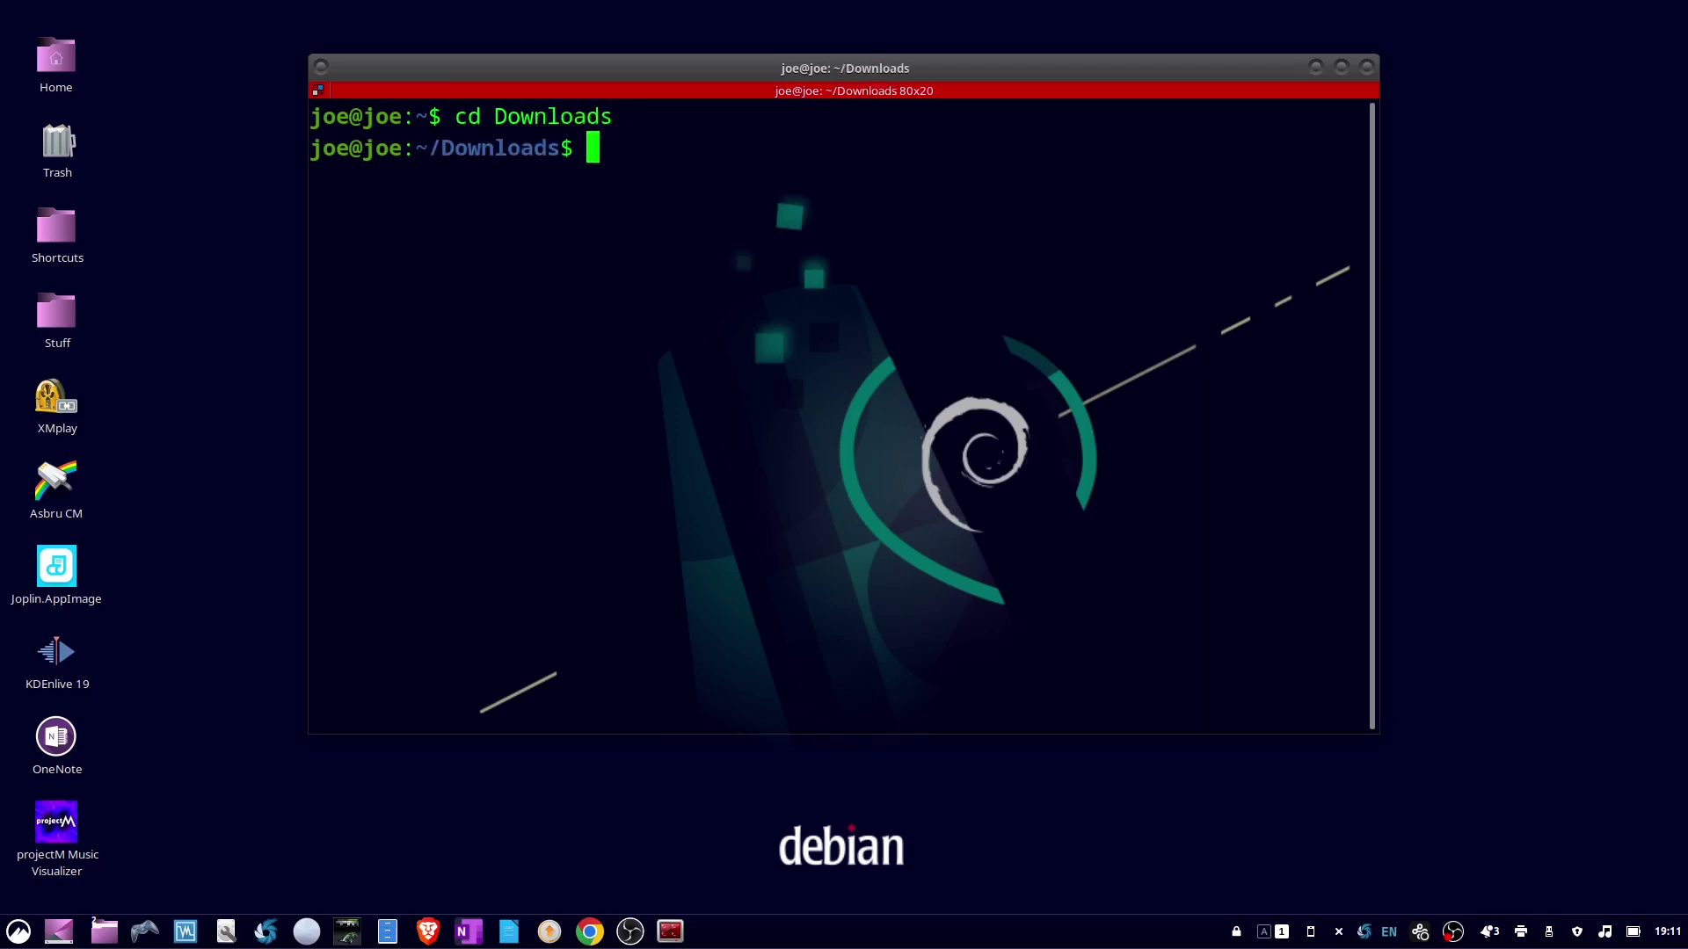
type("sudo ")
type("apt install ")
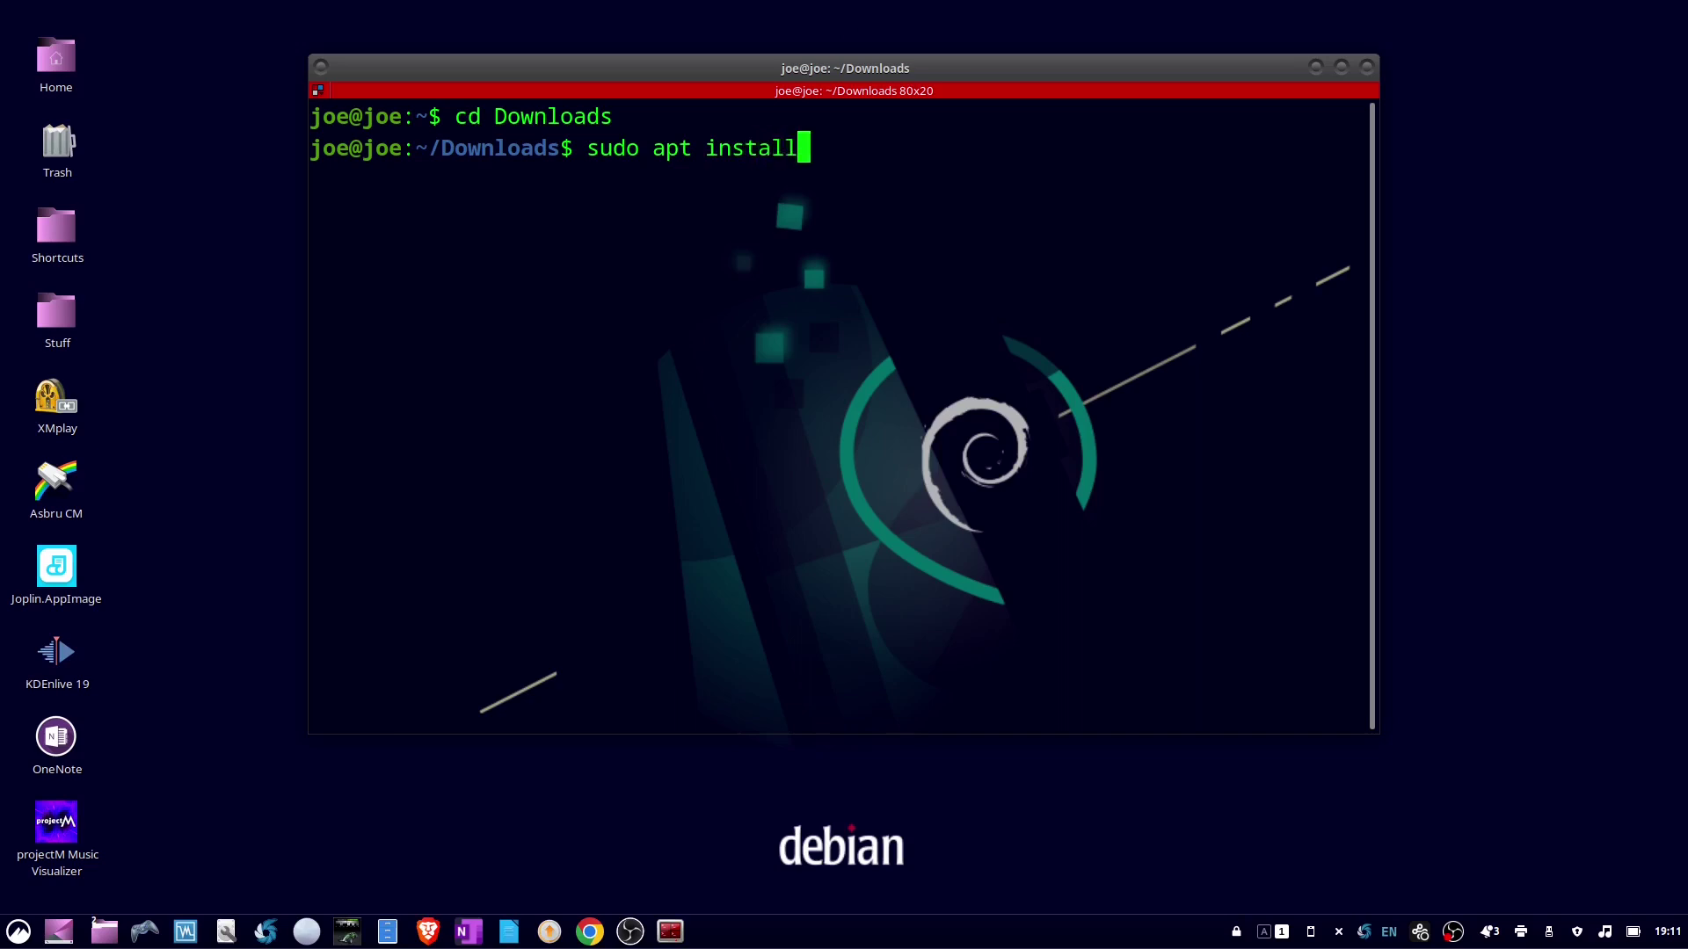
type("buil")
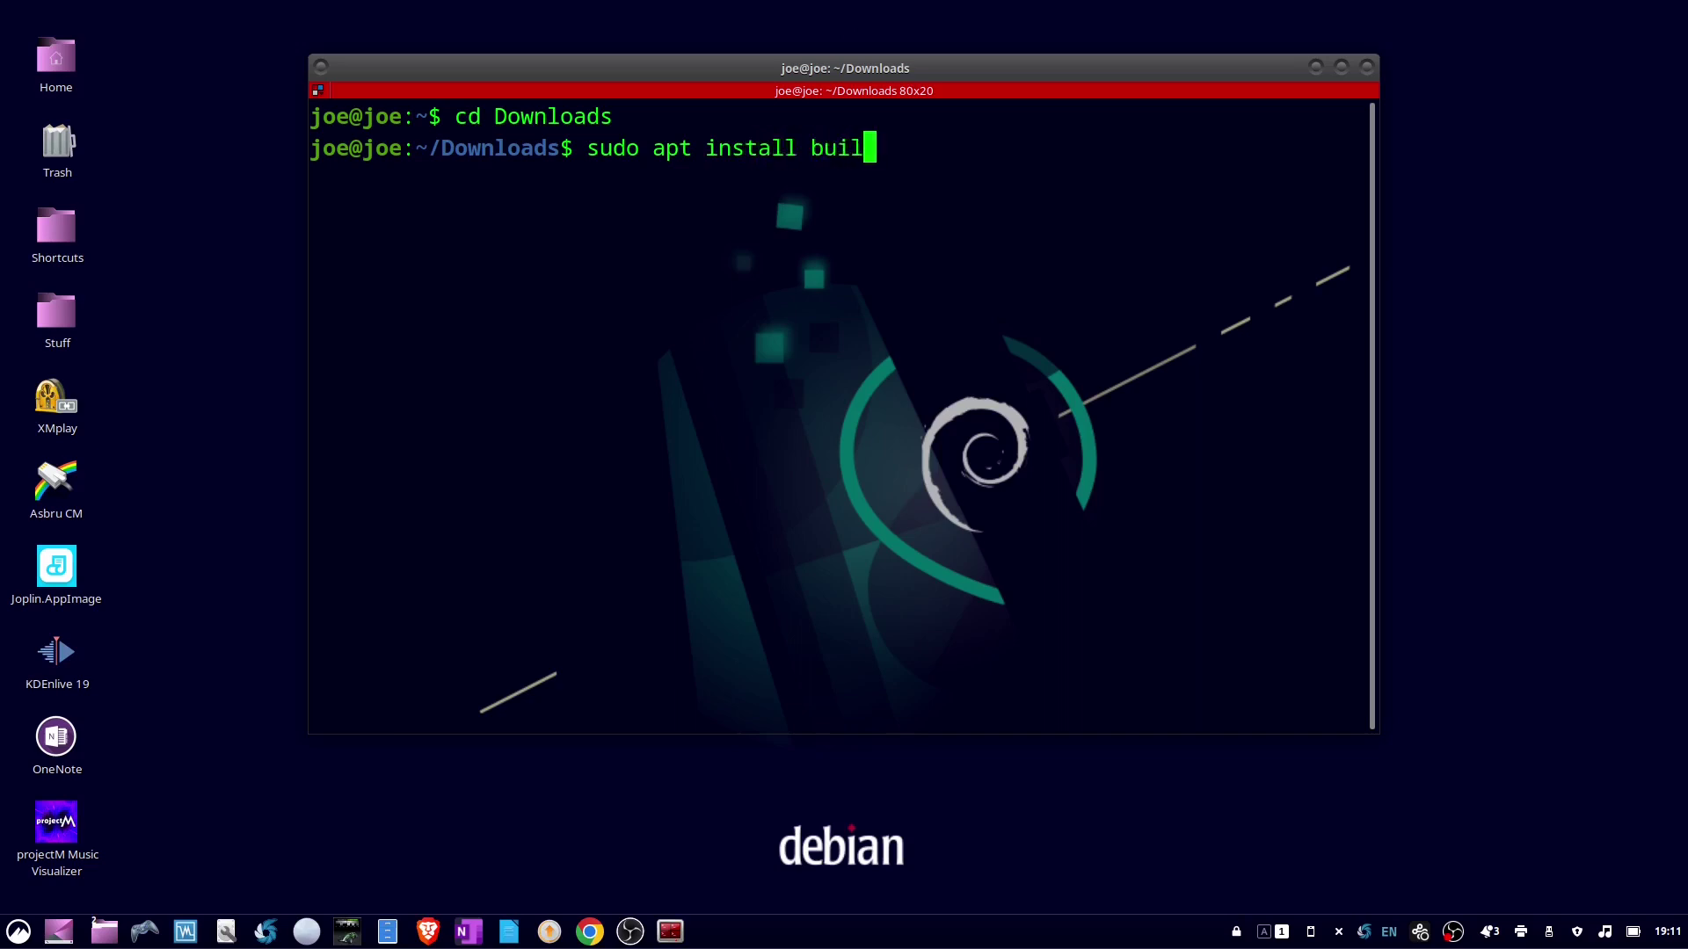
type("d-essent")
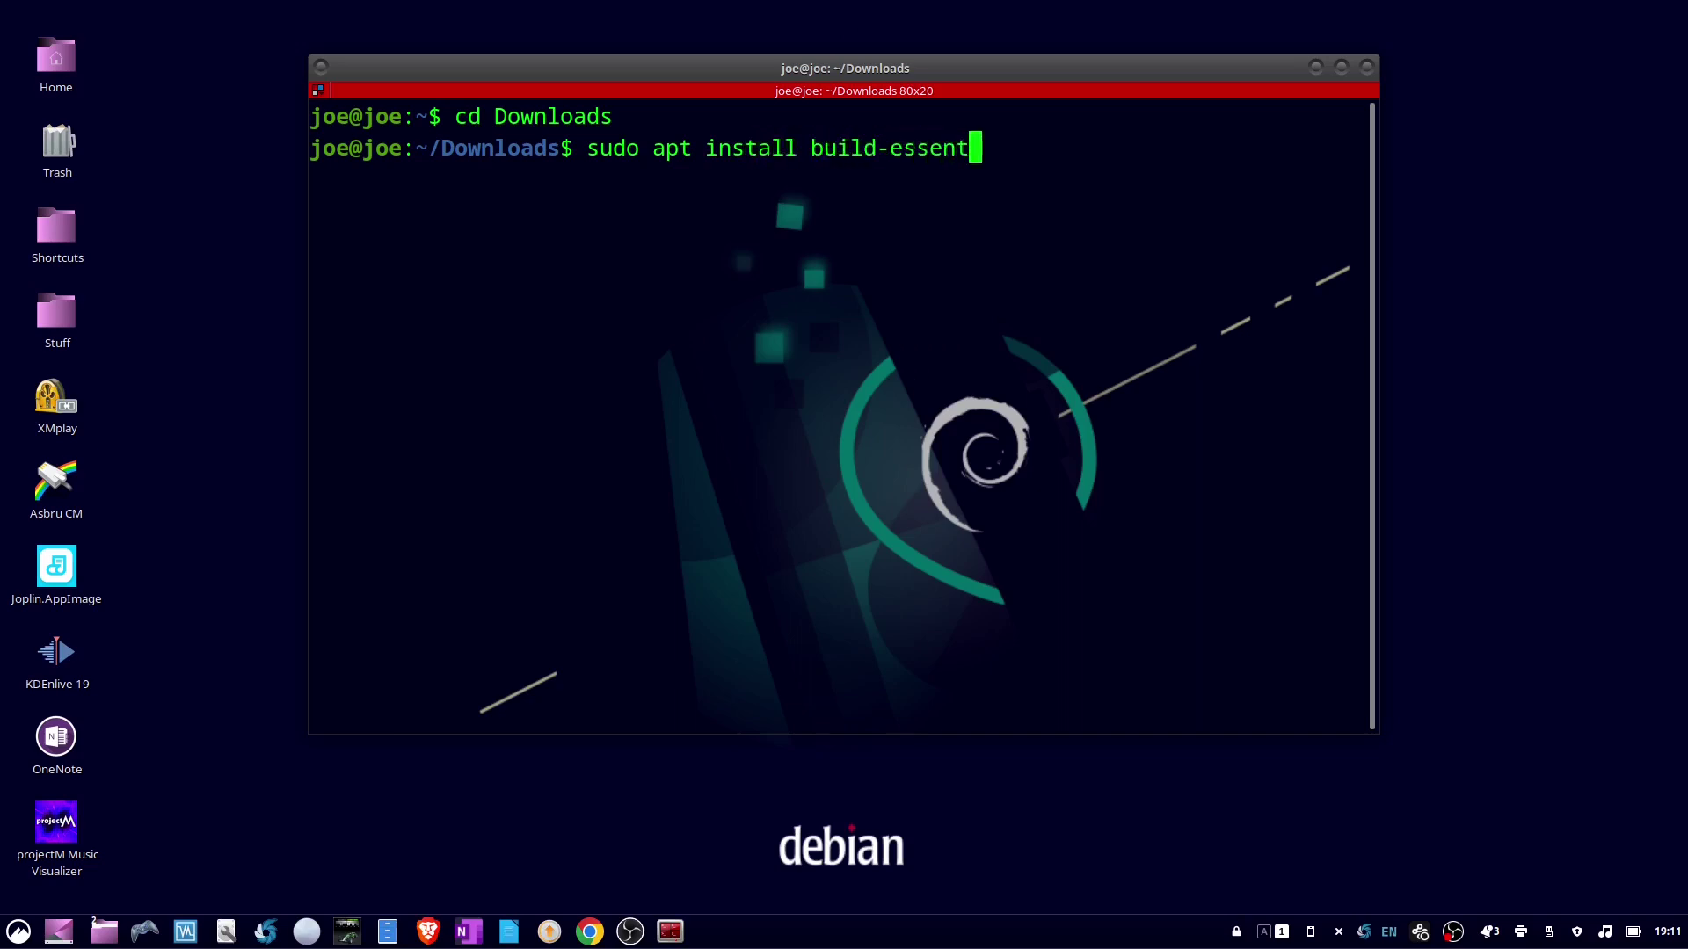
type("ial")
key("Return")
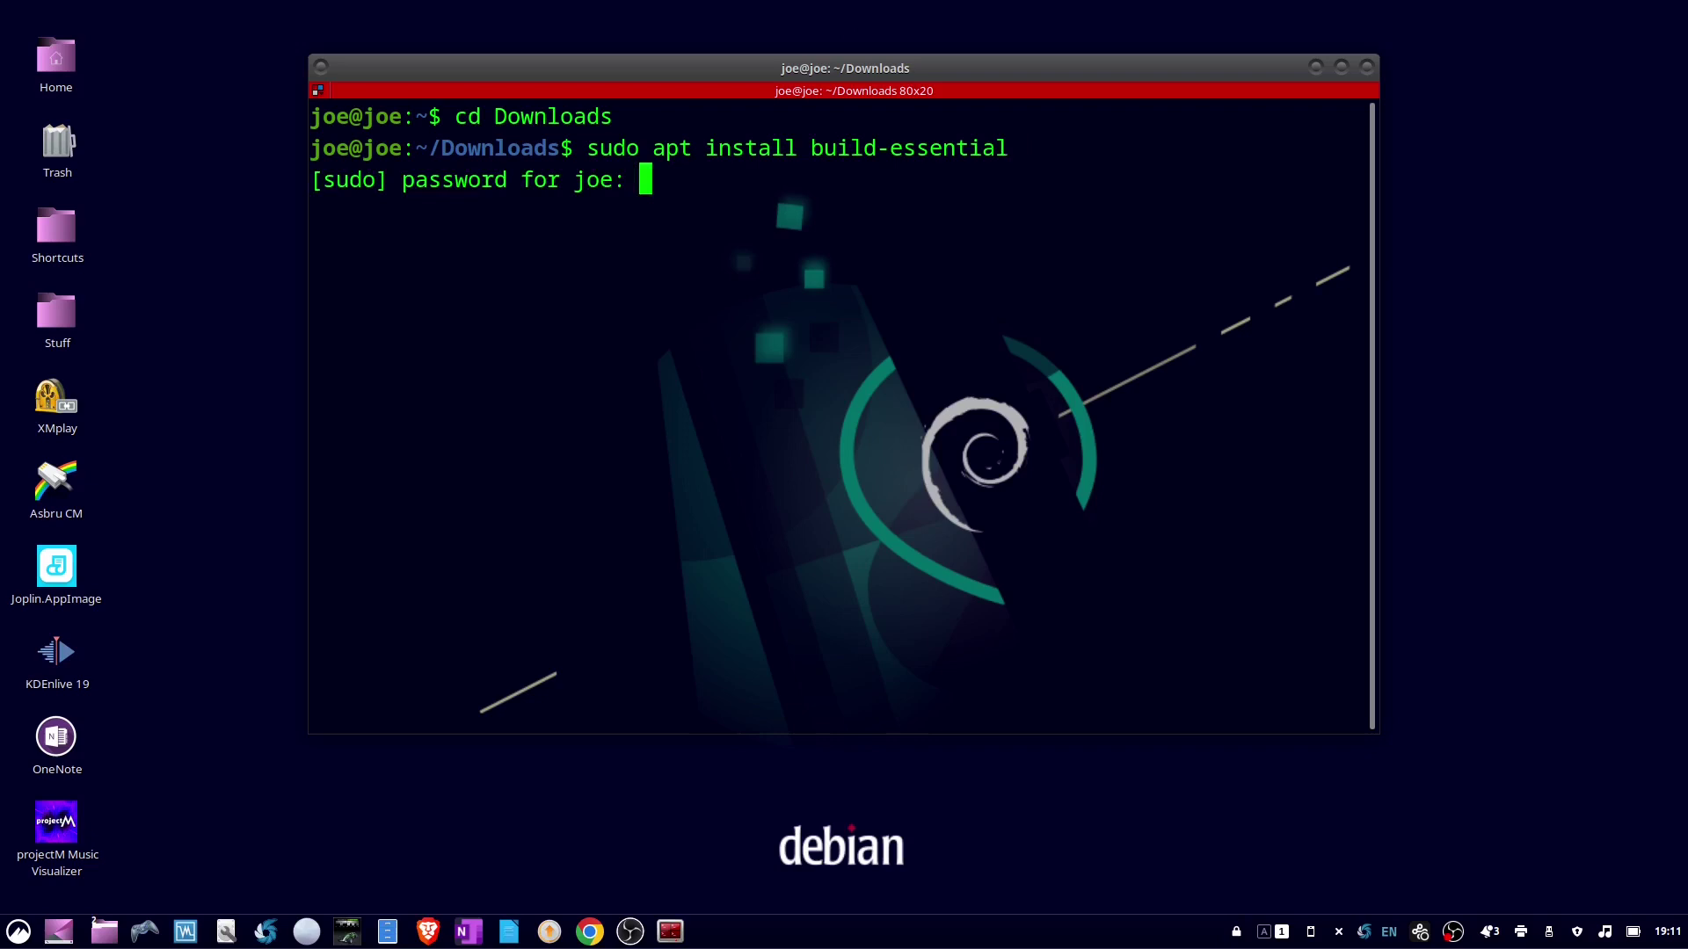
key("Return")
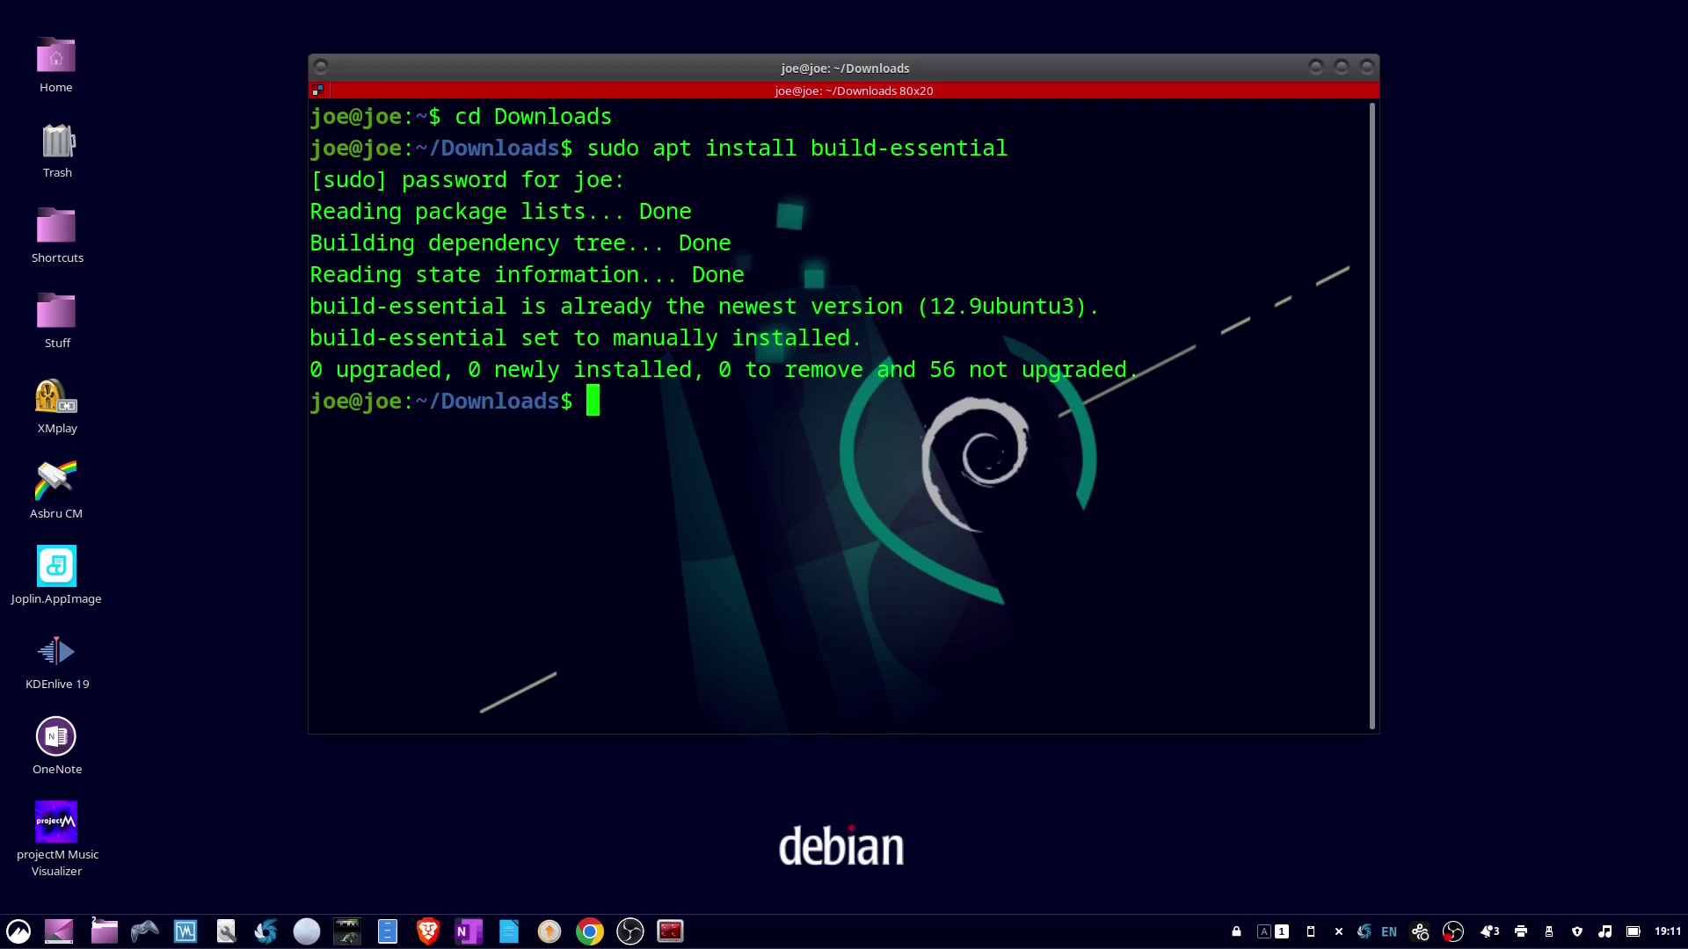
type("sudo ")
type("bash ")
type("VM")
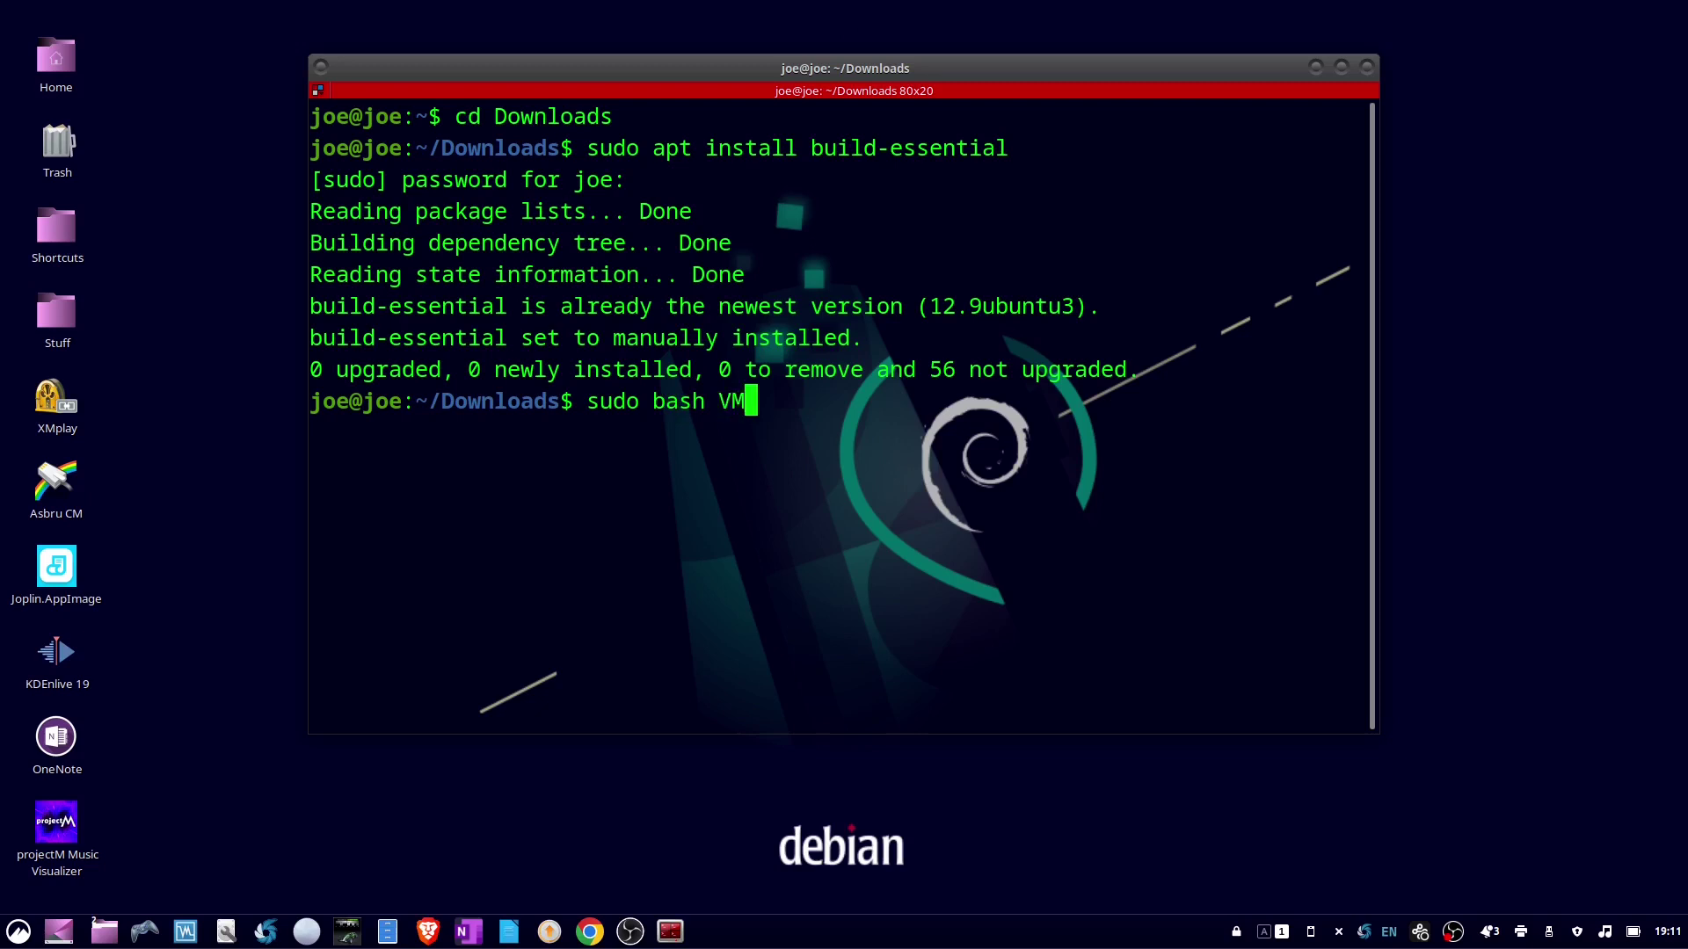
type("w")
type("are-P")
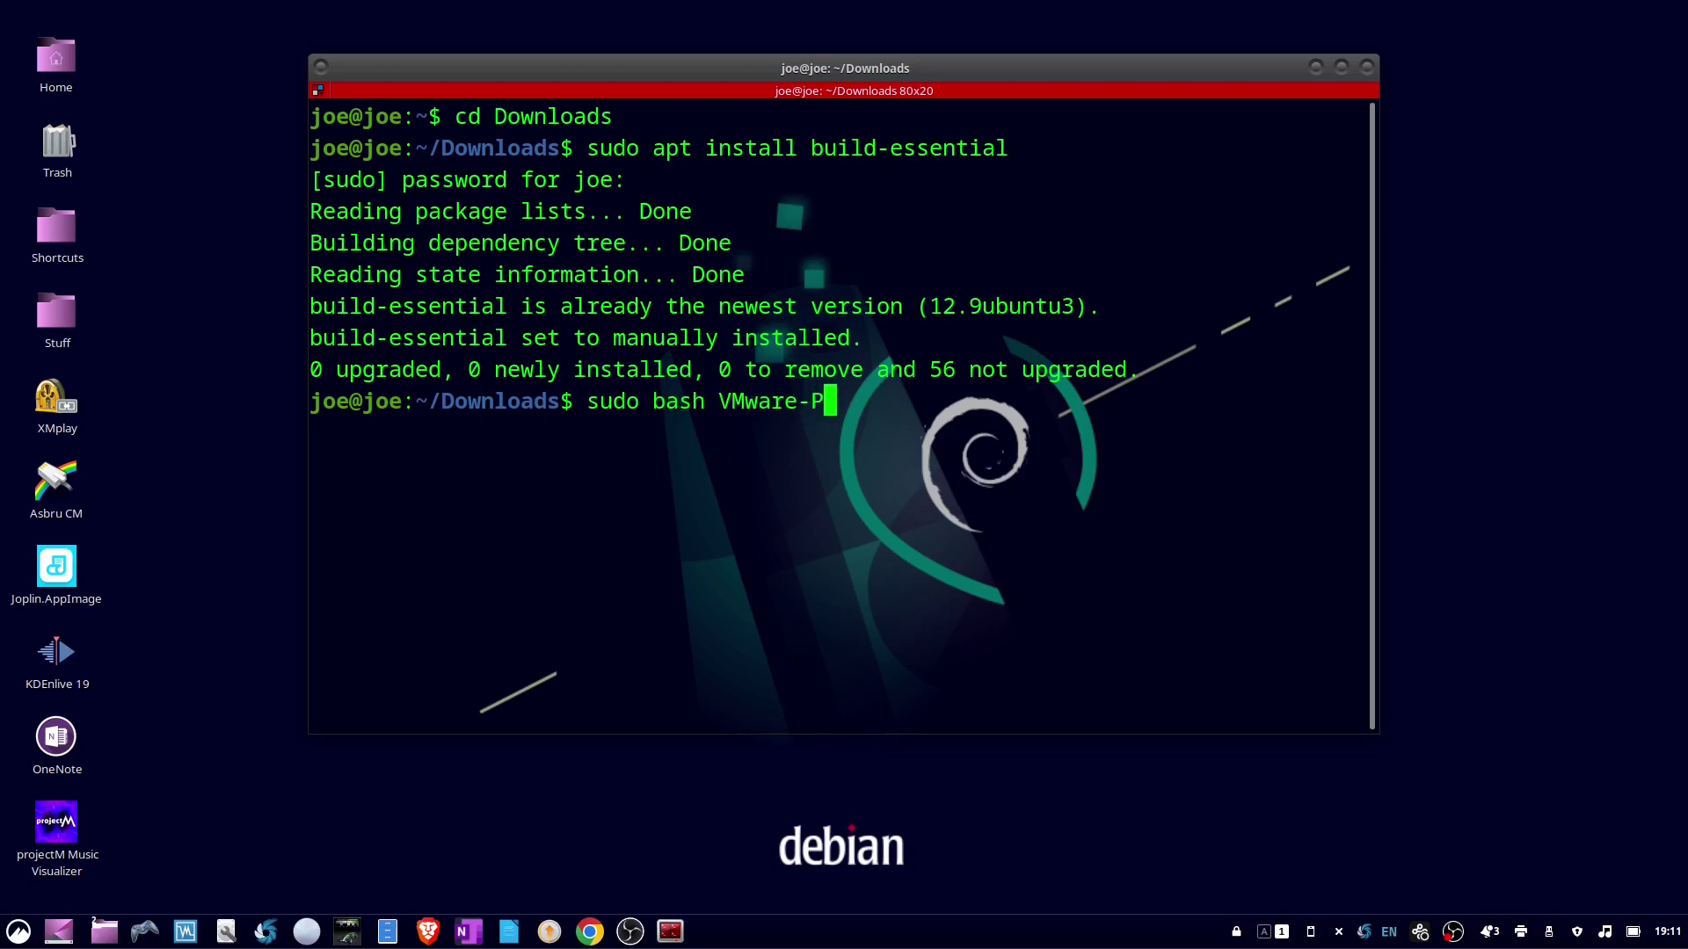
type("layer")
type("*")
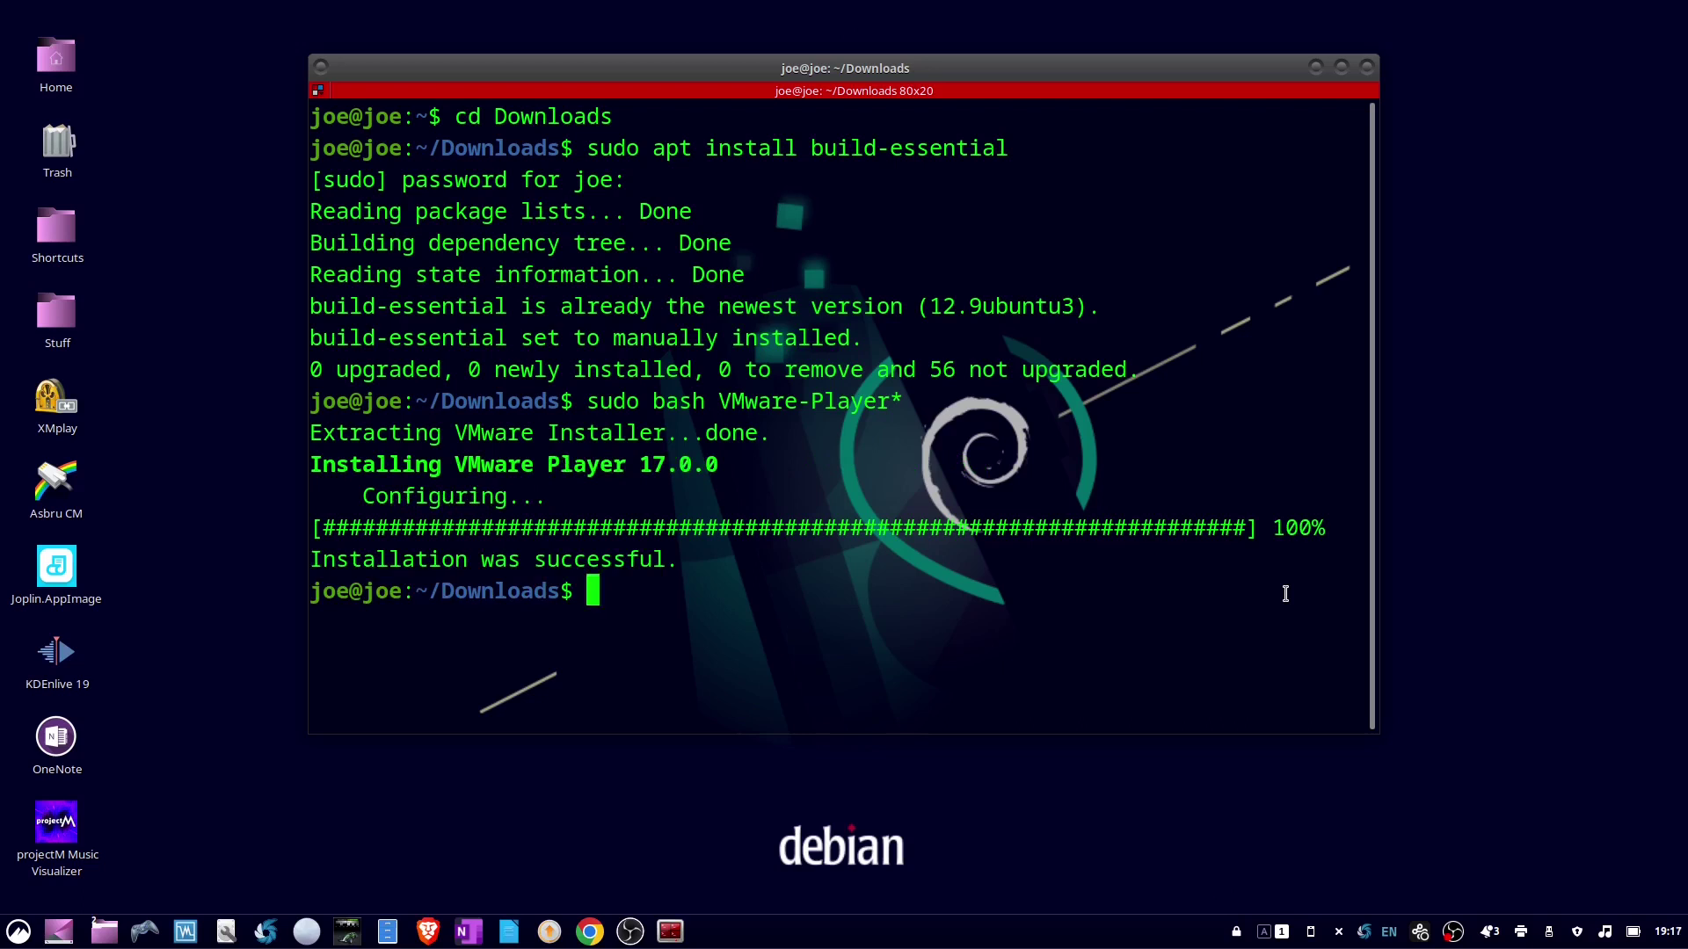
type("sudo ")
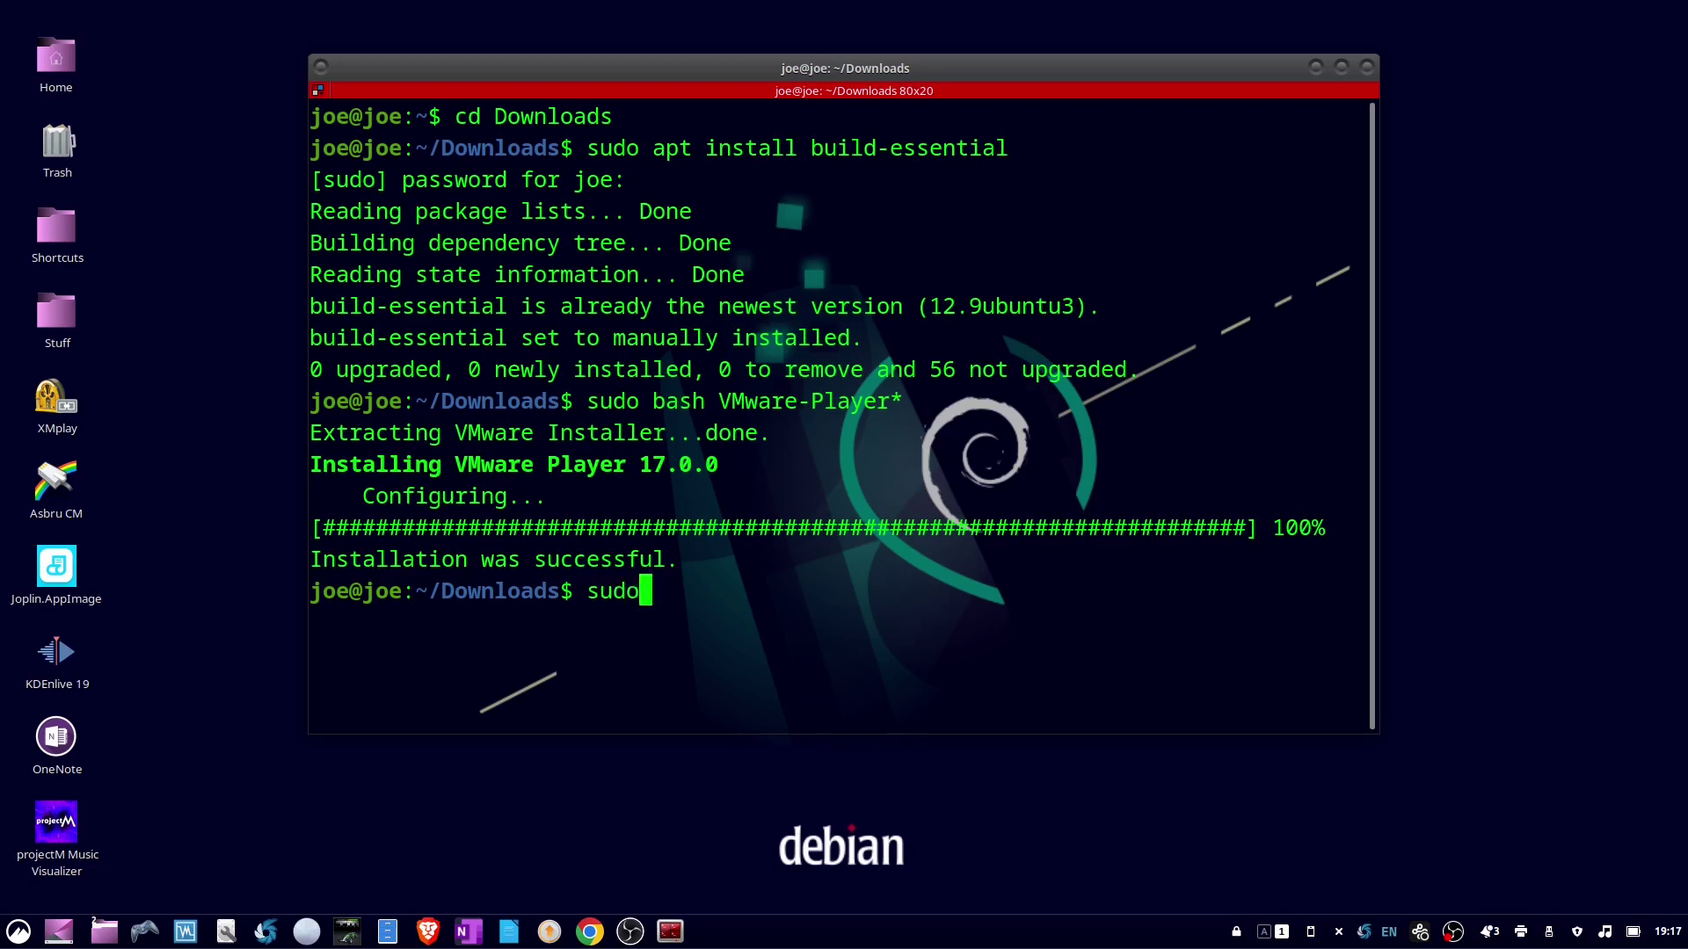
type("v")
type("mware")
type("-modc")
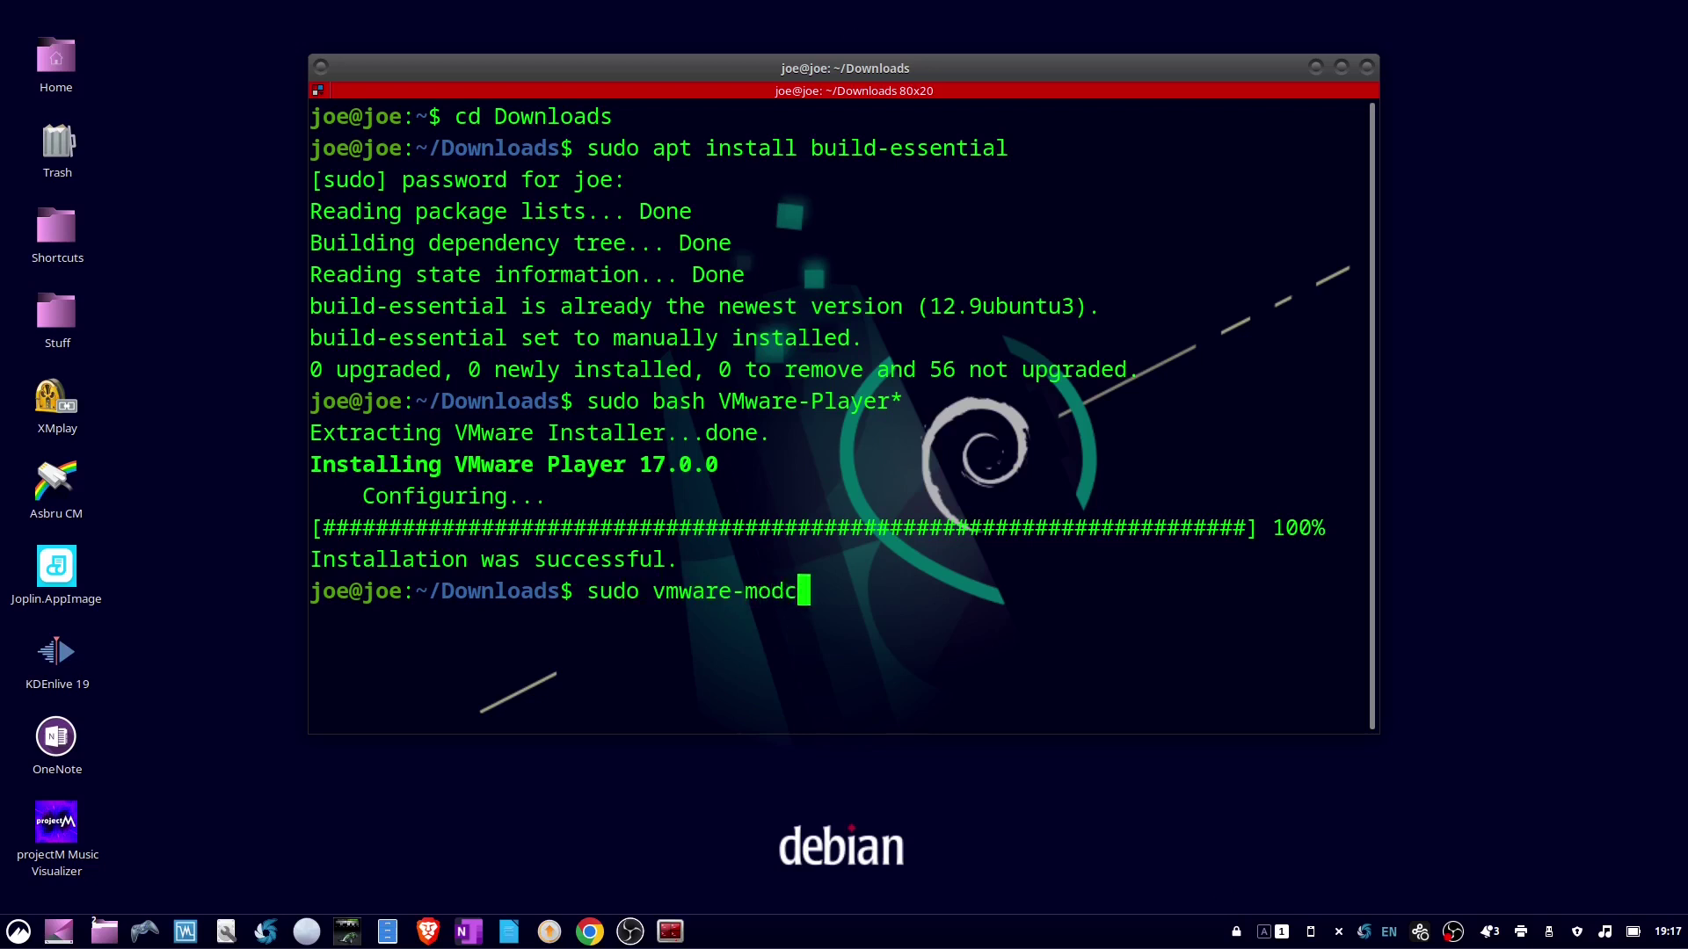
type("onfig")
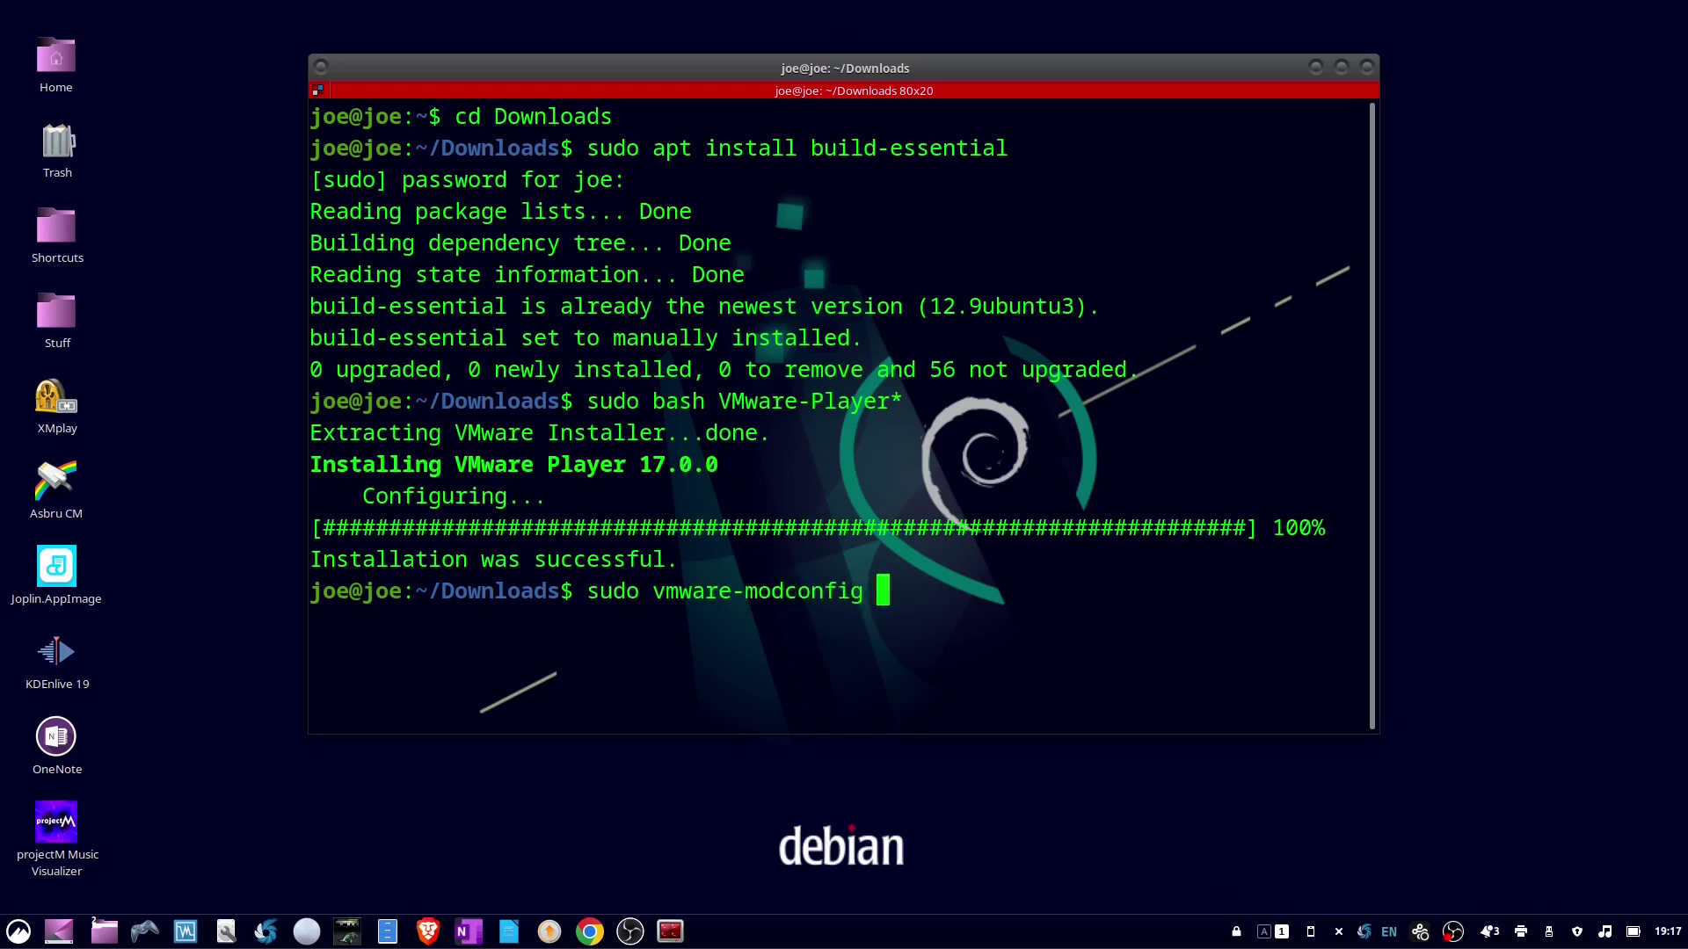
type(" --console")
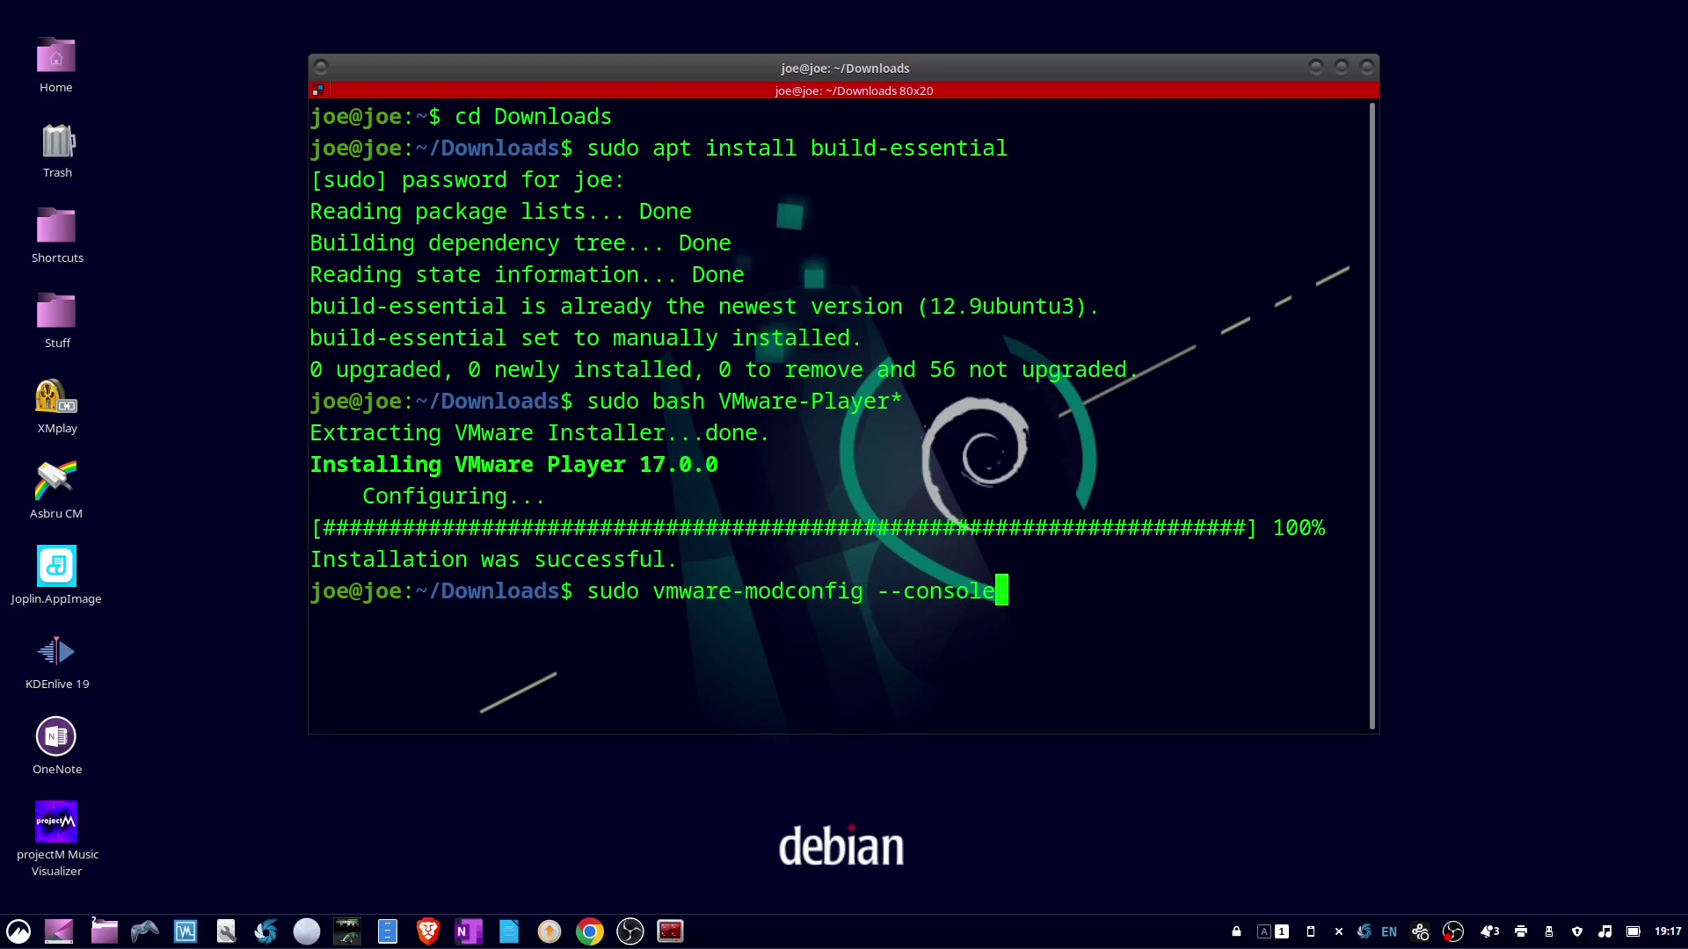
type(" -")
type("-insta")
type("ll-all")
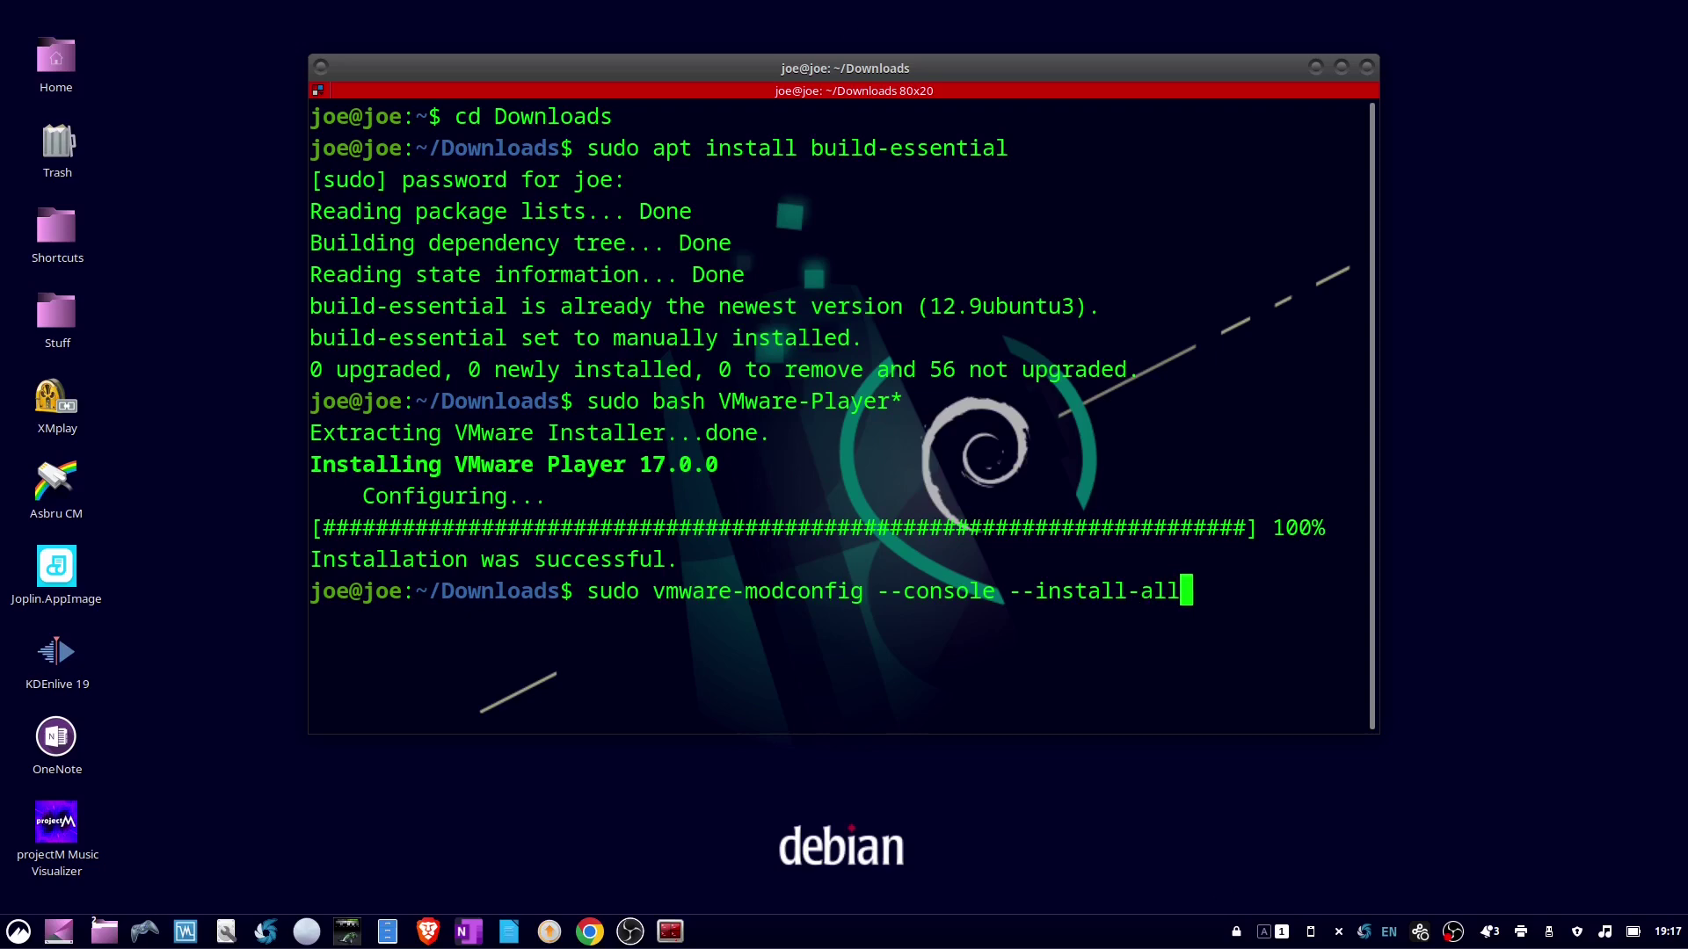
Rebuild the VMware kernel modules with 'sudo vmware-modconfig --console --install-all'
key("Return")
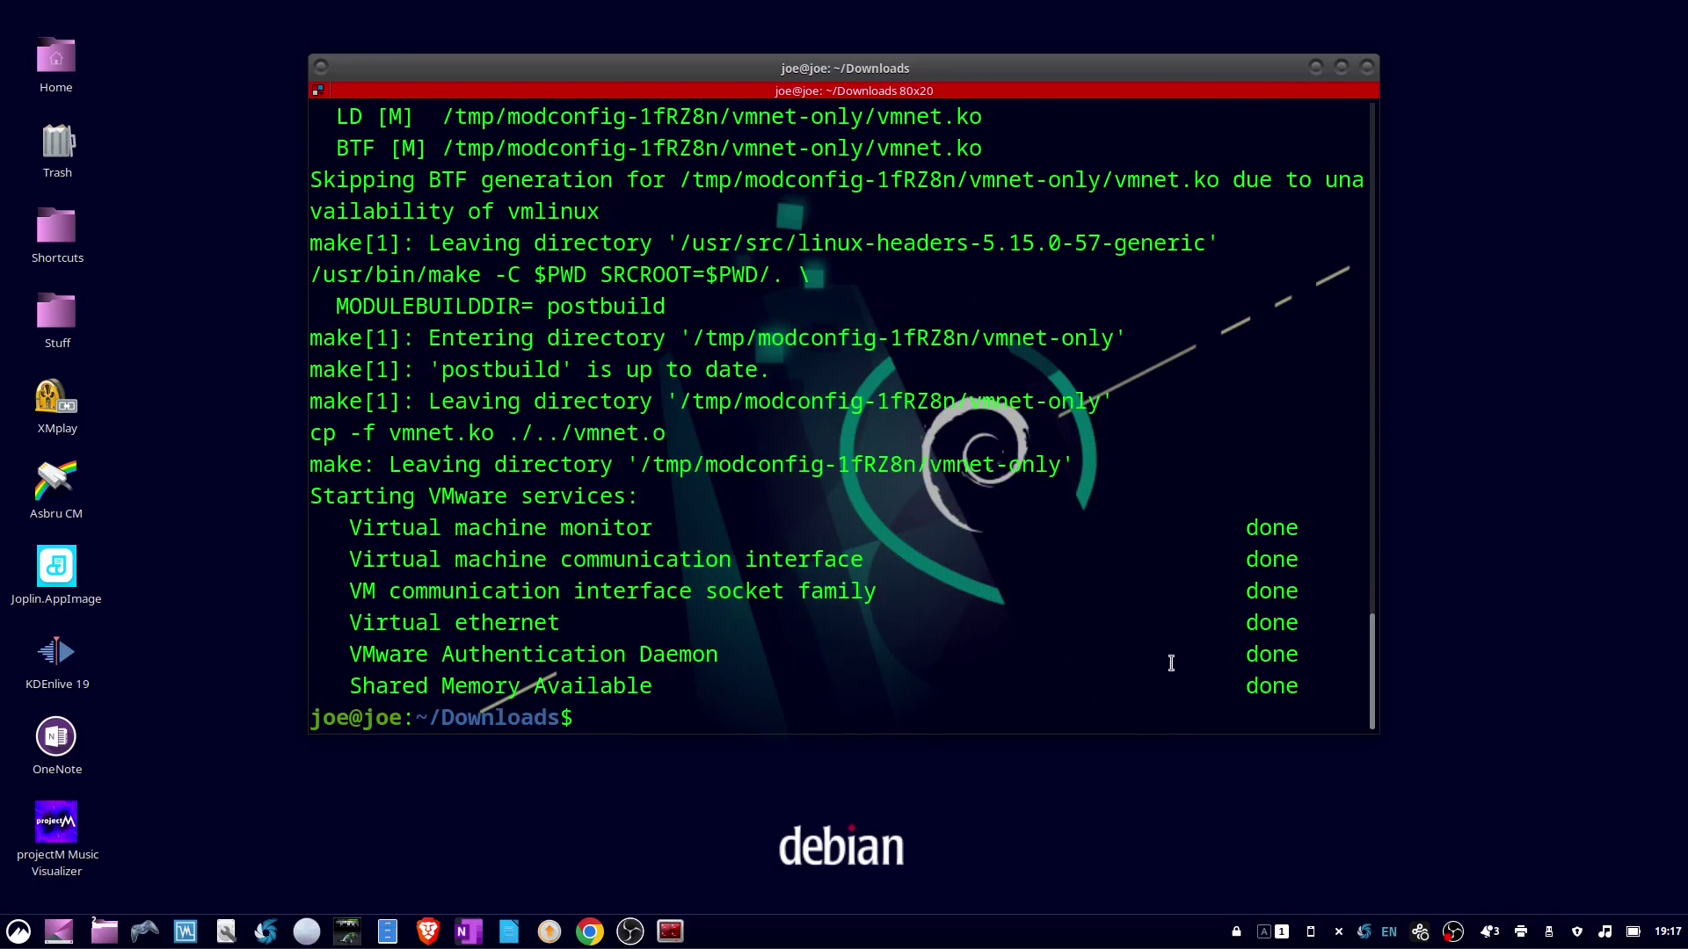
Close the terminal and launch VMware Player from the application menu by searching 'vmw'
left_click(1369, 77)
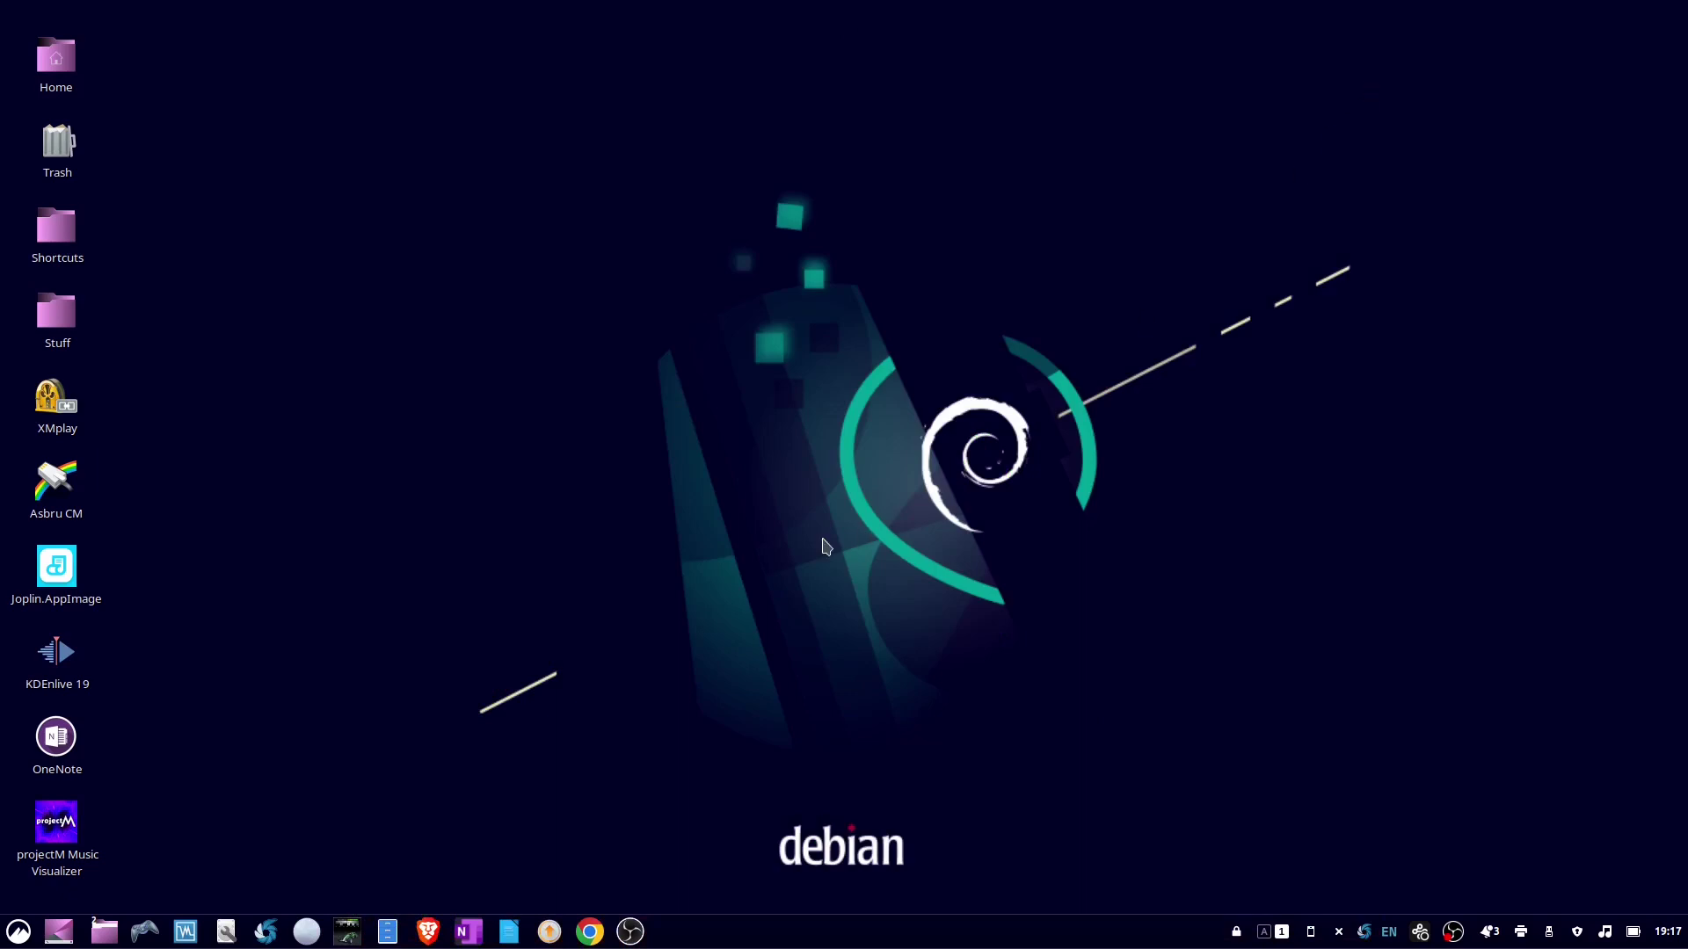
left_click(21, 938)
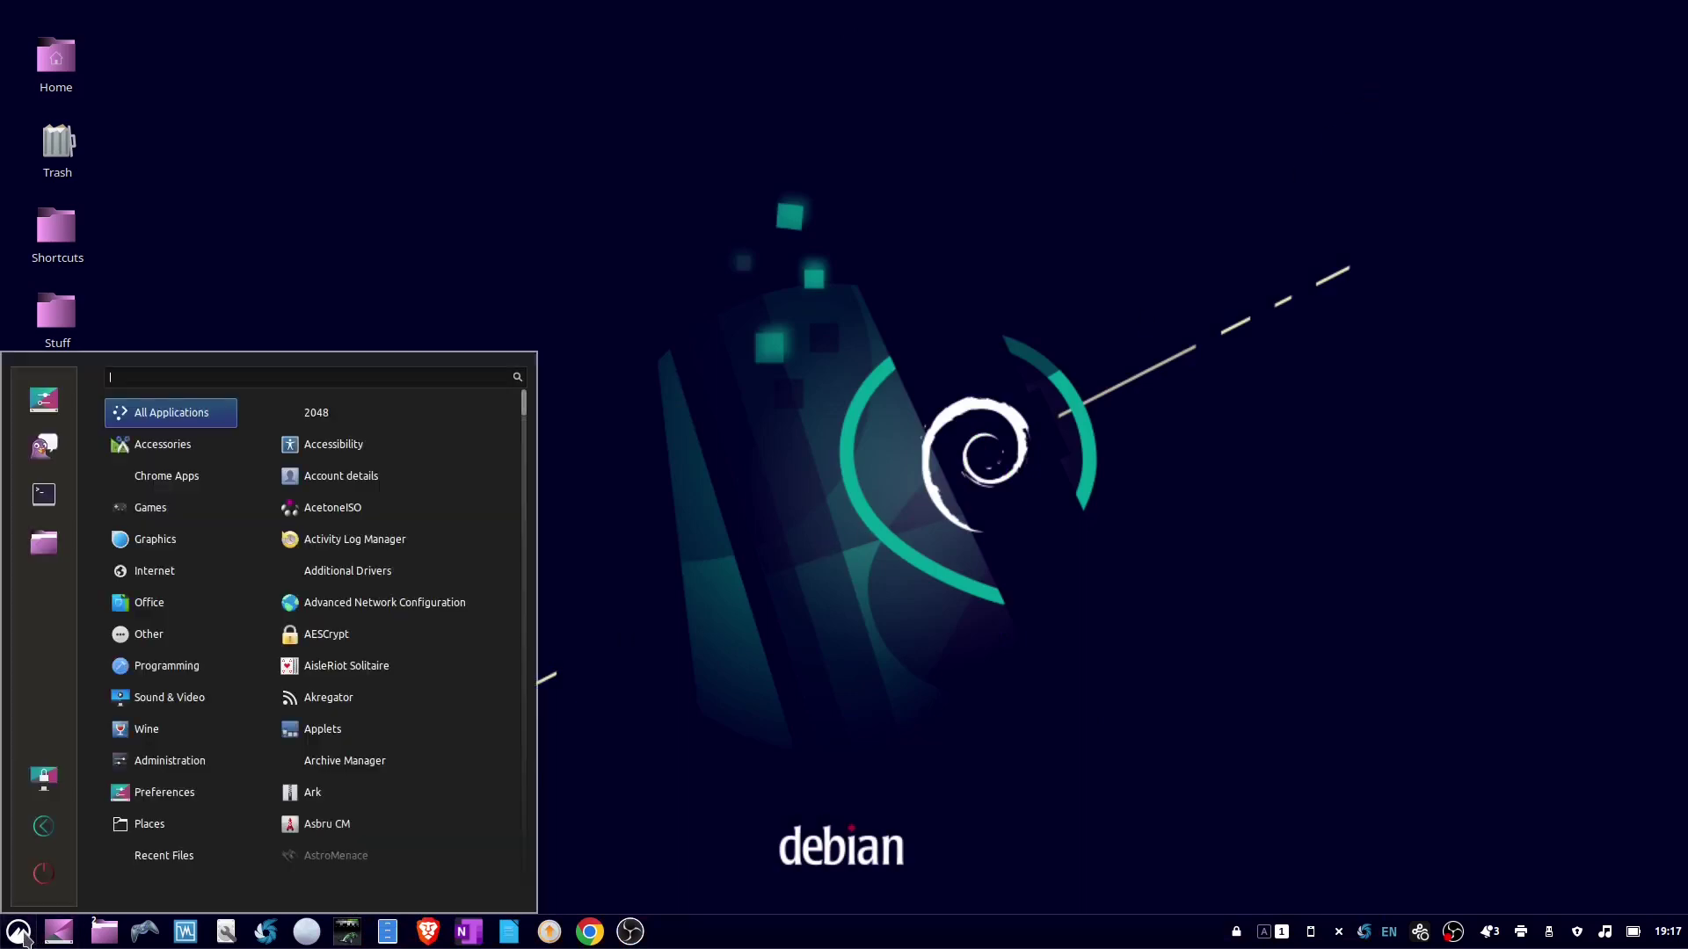
type("vmw")
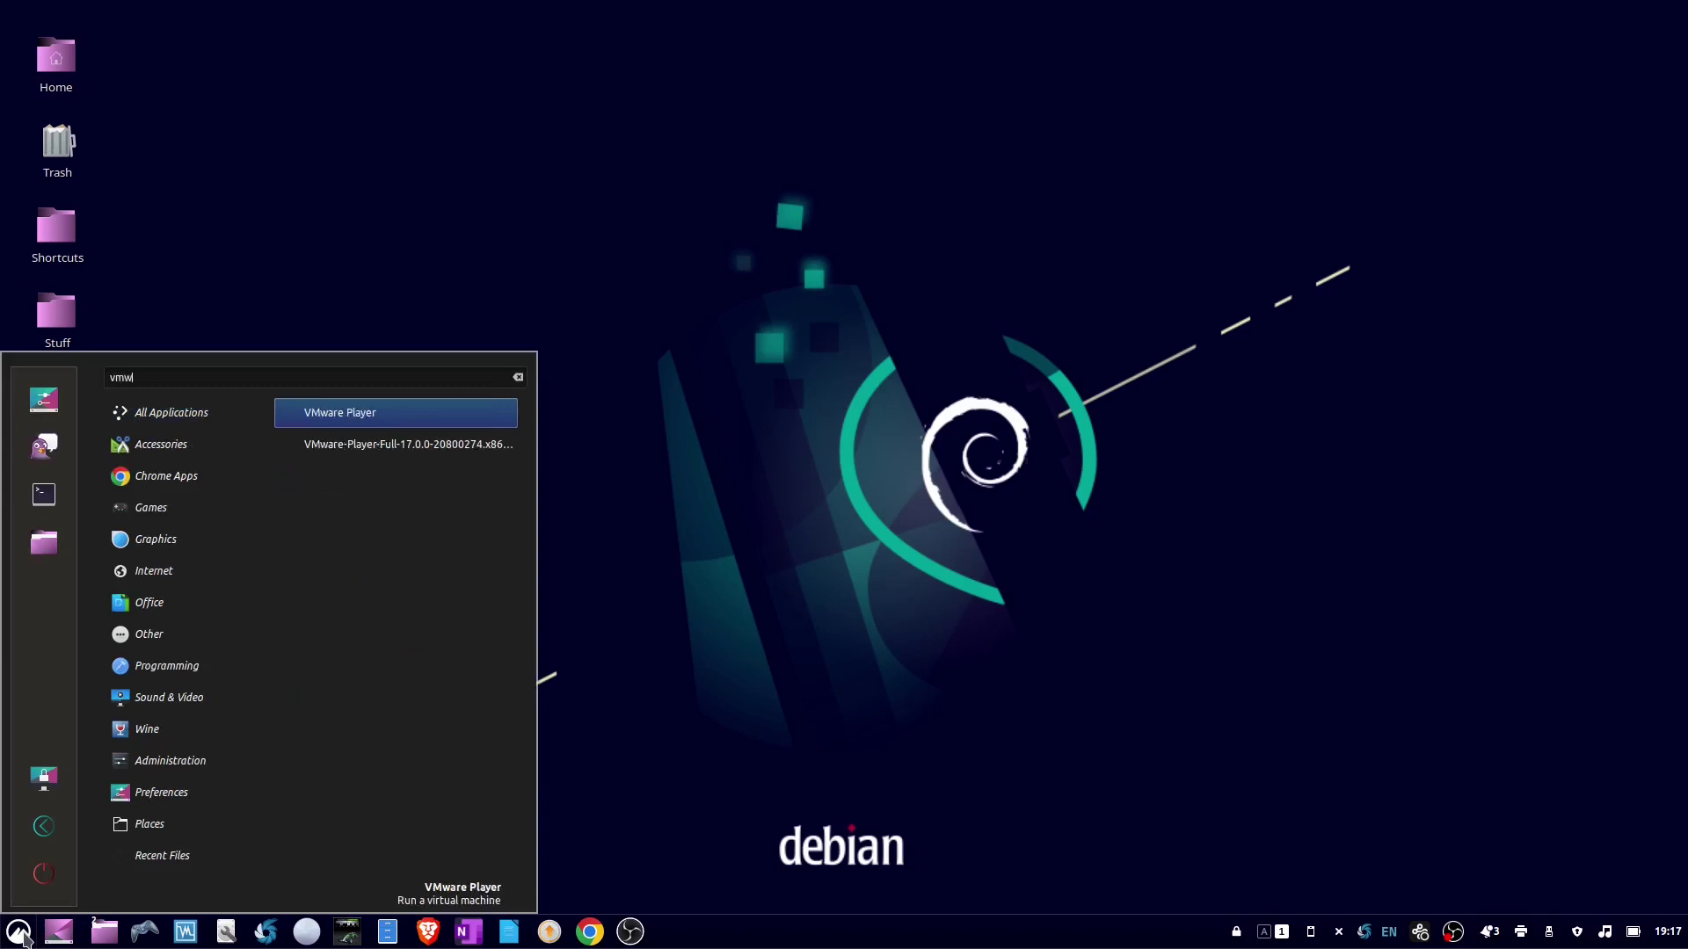
left_click(393, 413)
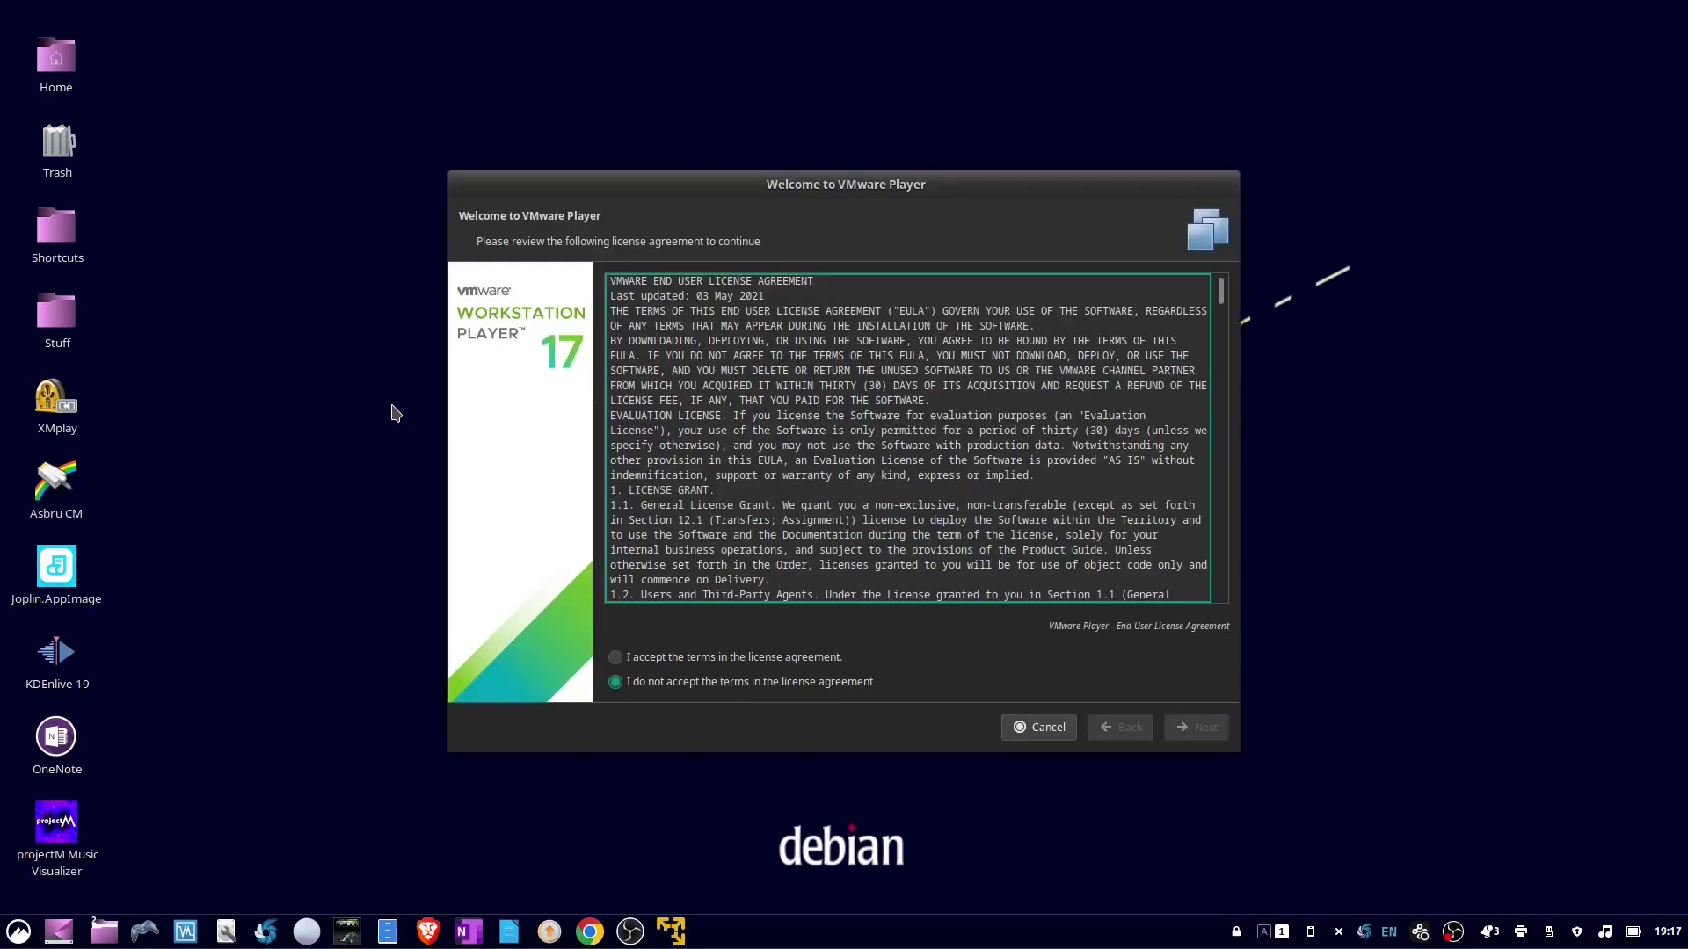
Accept the VMware Player and OVF Tool licence agreements and leave CEIP at No
left_click(616, 657)
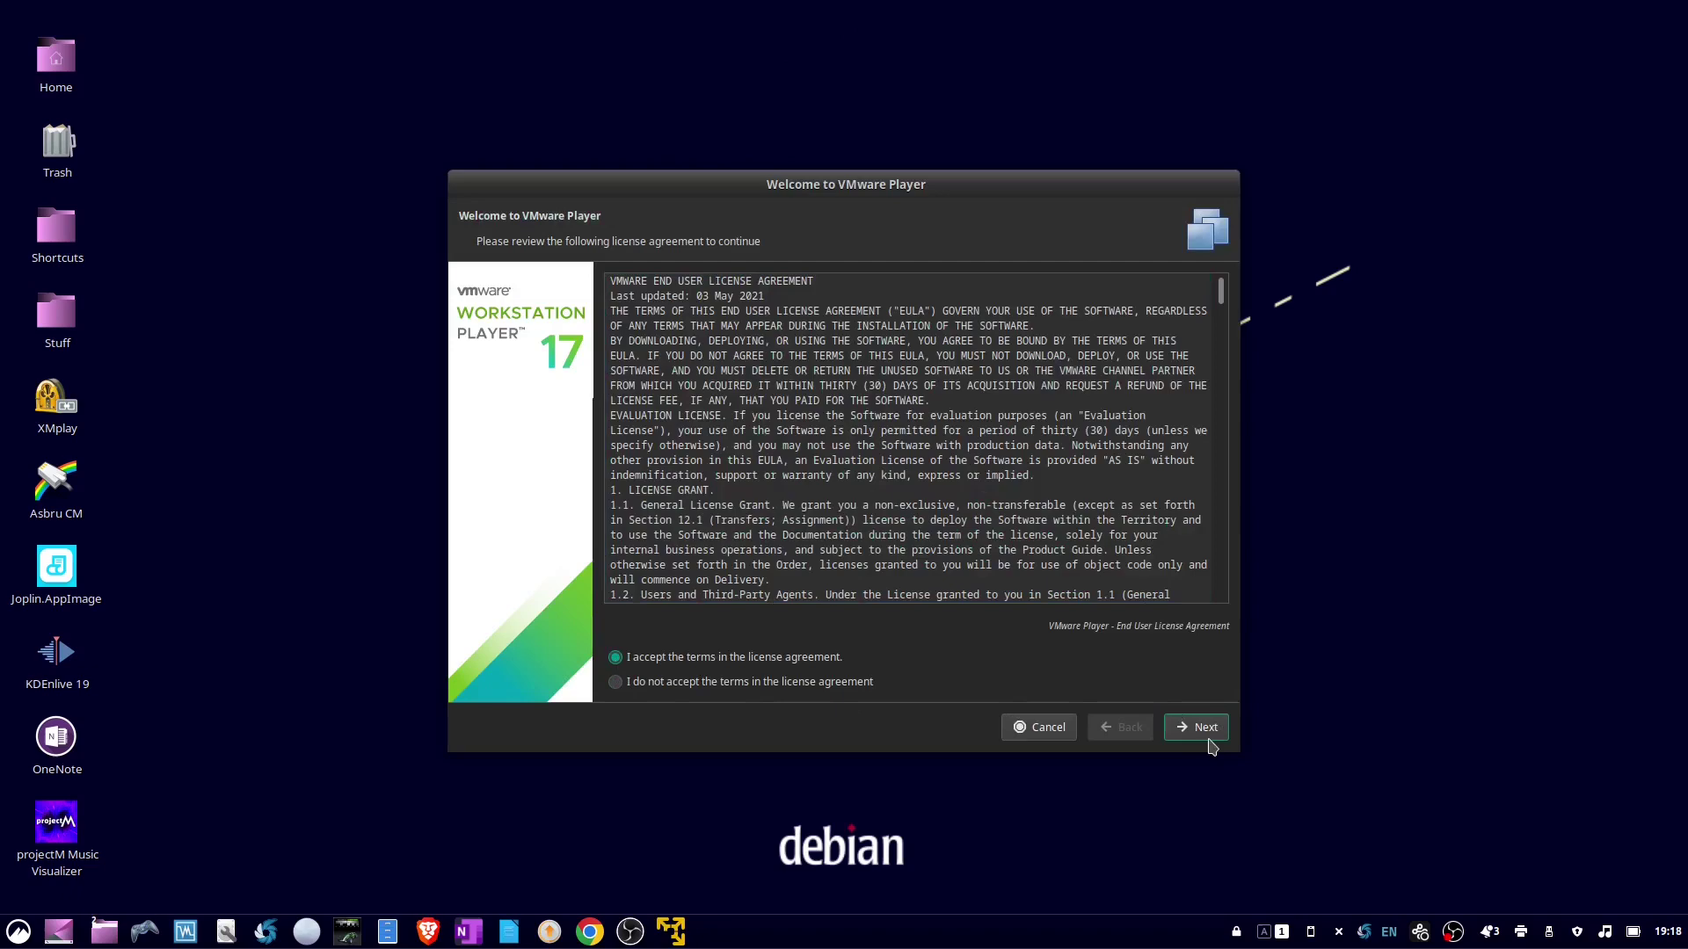
left_click(1206, 726)
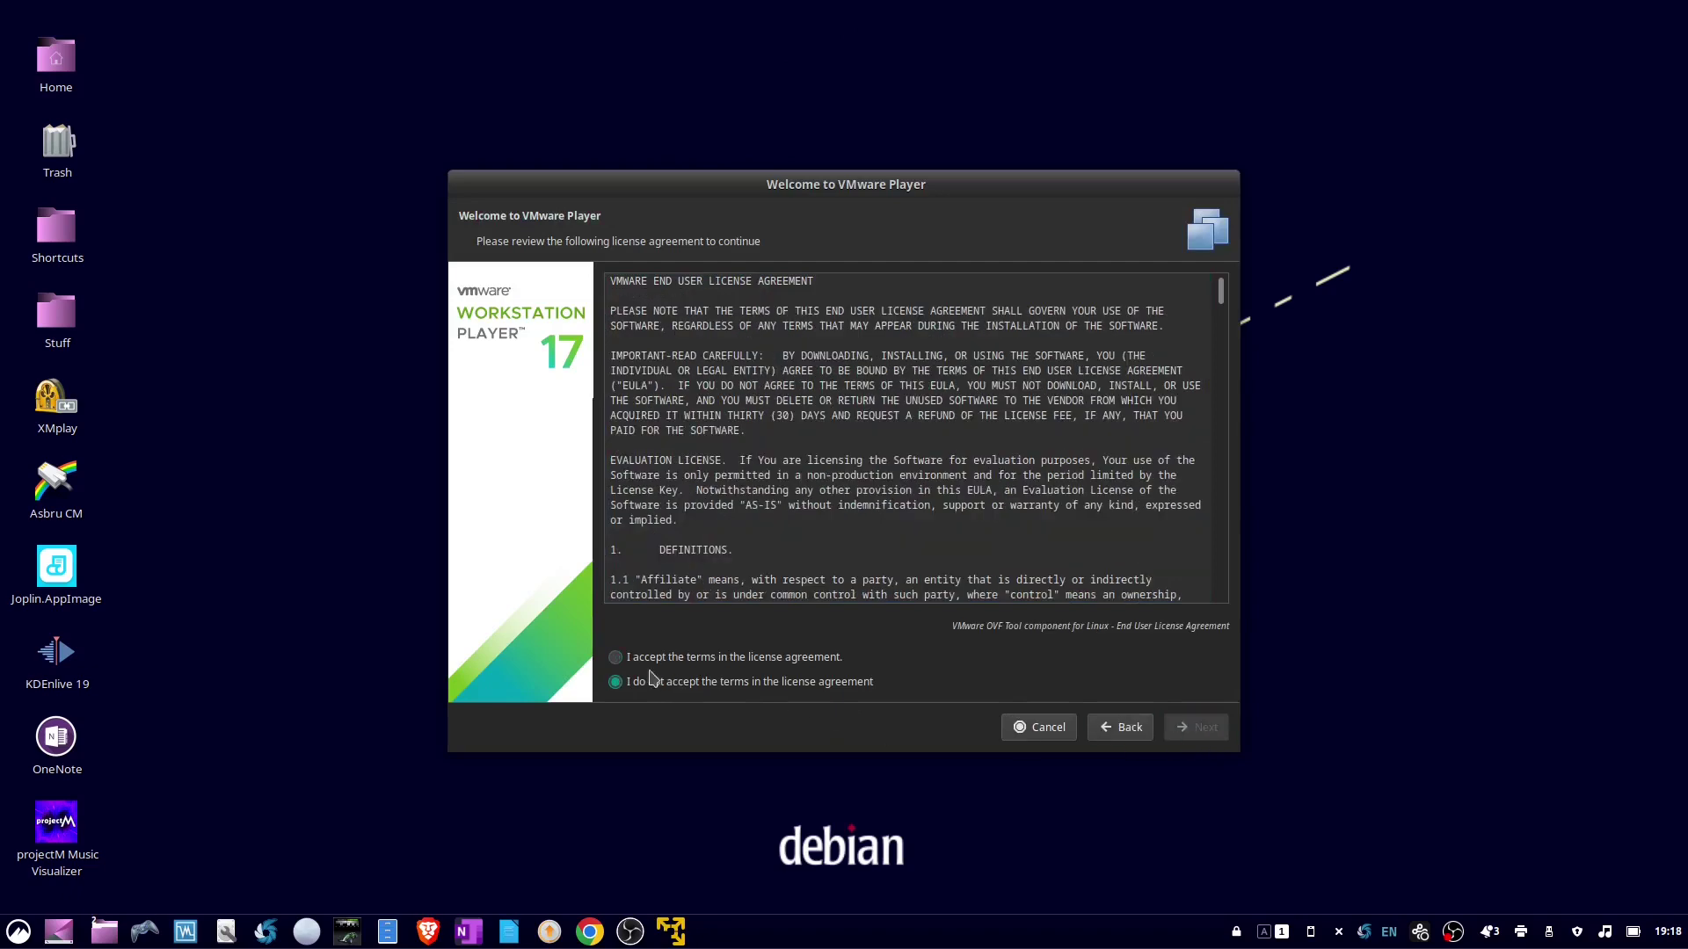
left_click(615, 656)
left_click(1182, 725)
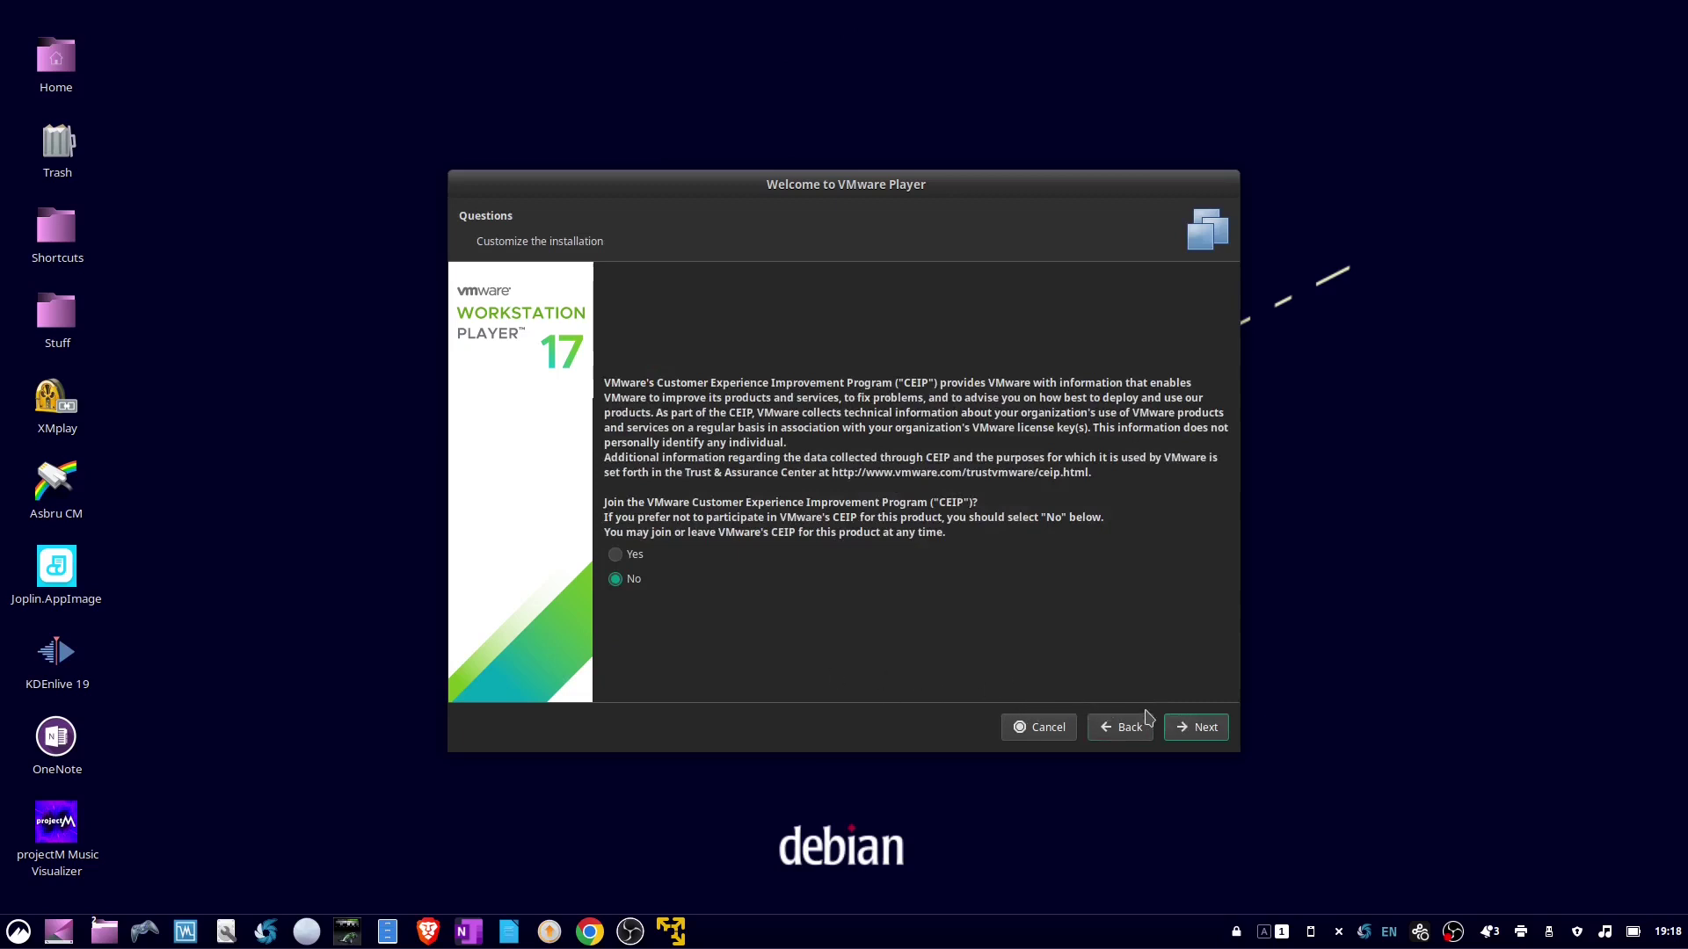
left_click(1194, 728)
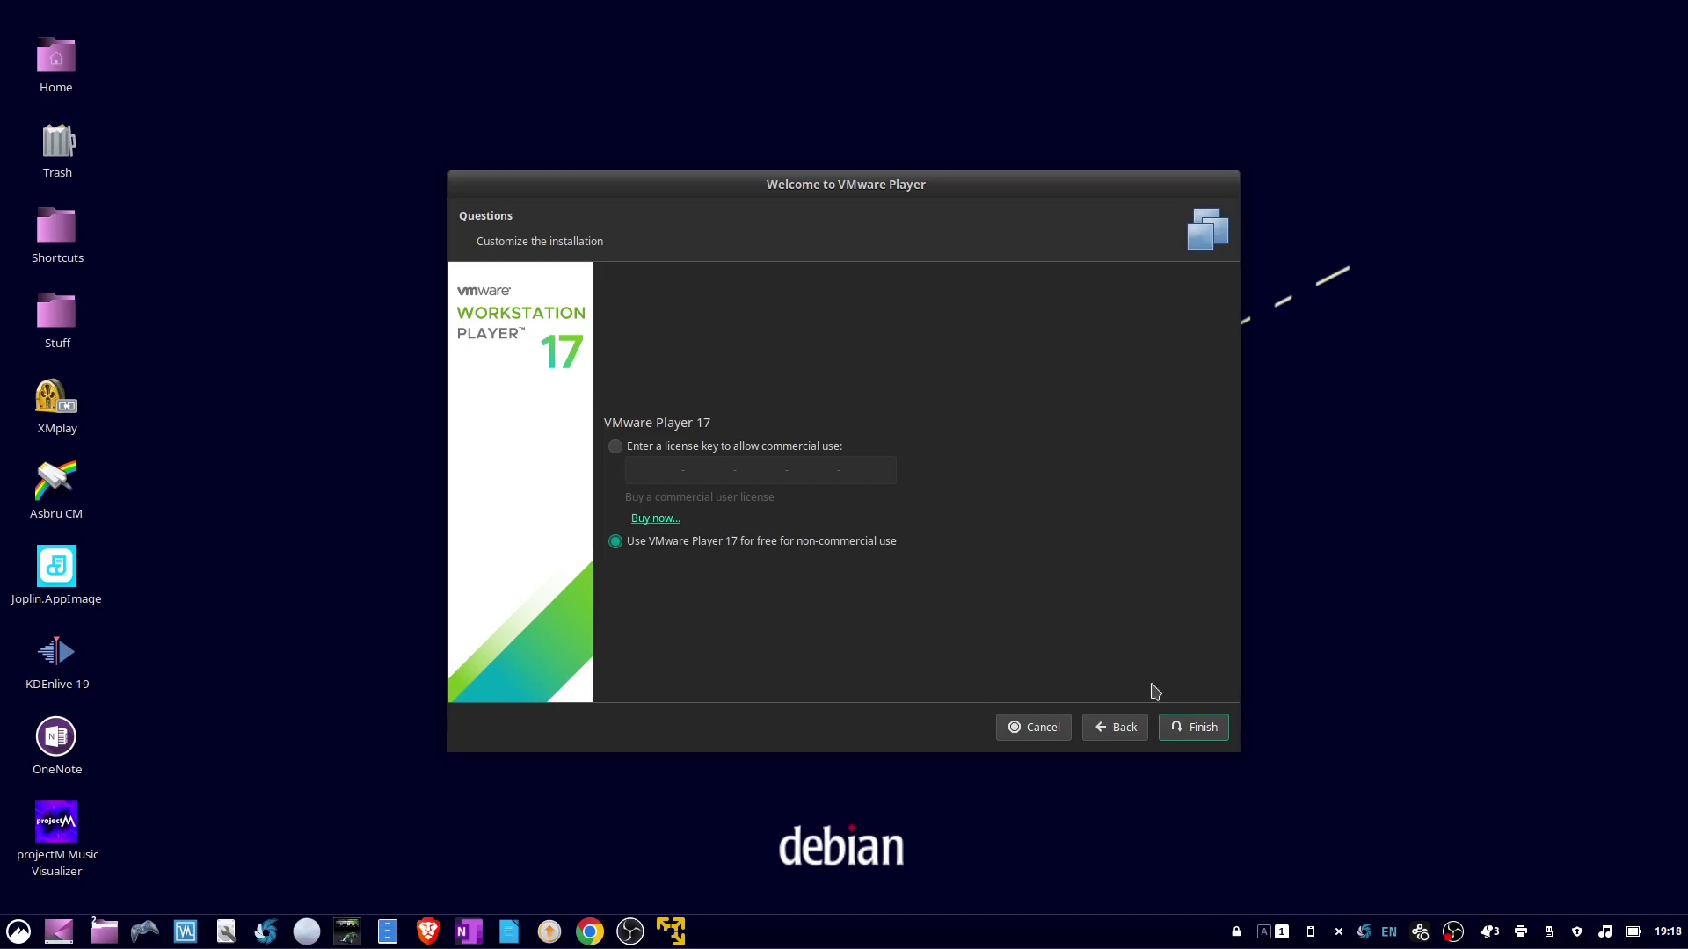
Finish the setup wizard and authenticate with the administrator password
left_click(1201, 733)
type("•")
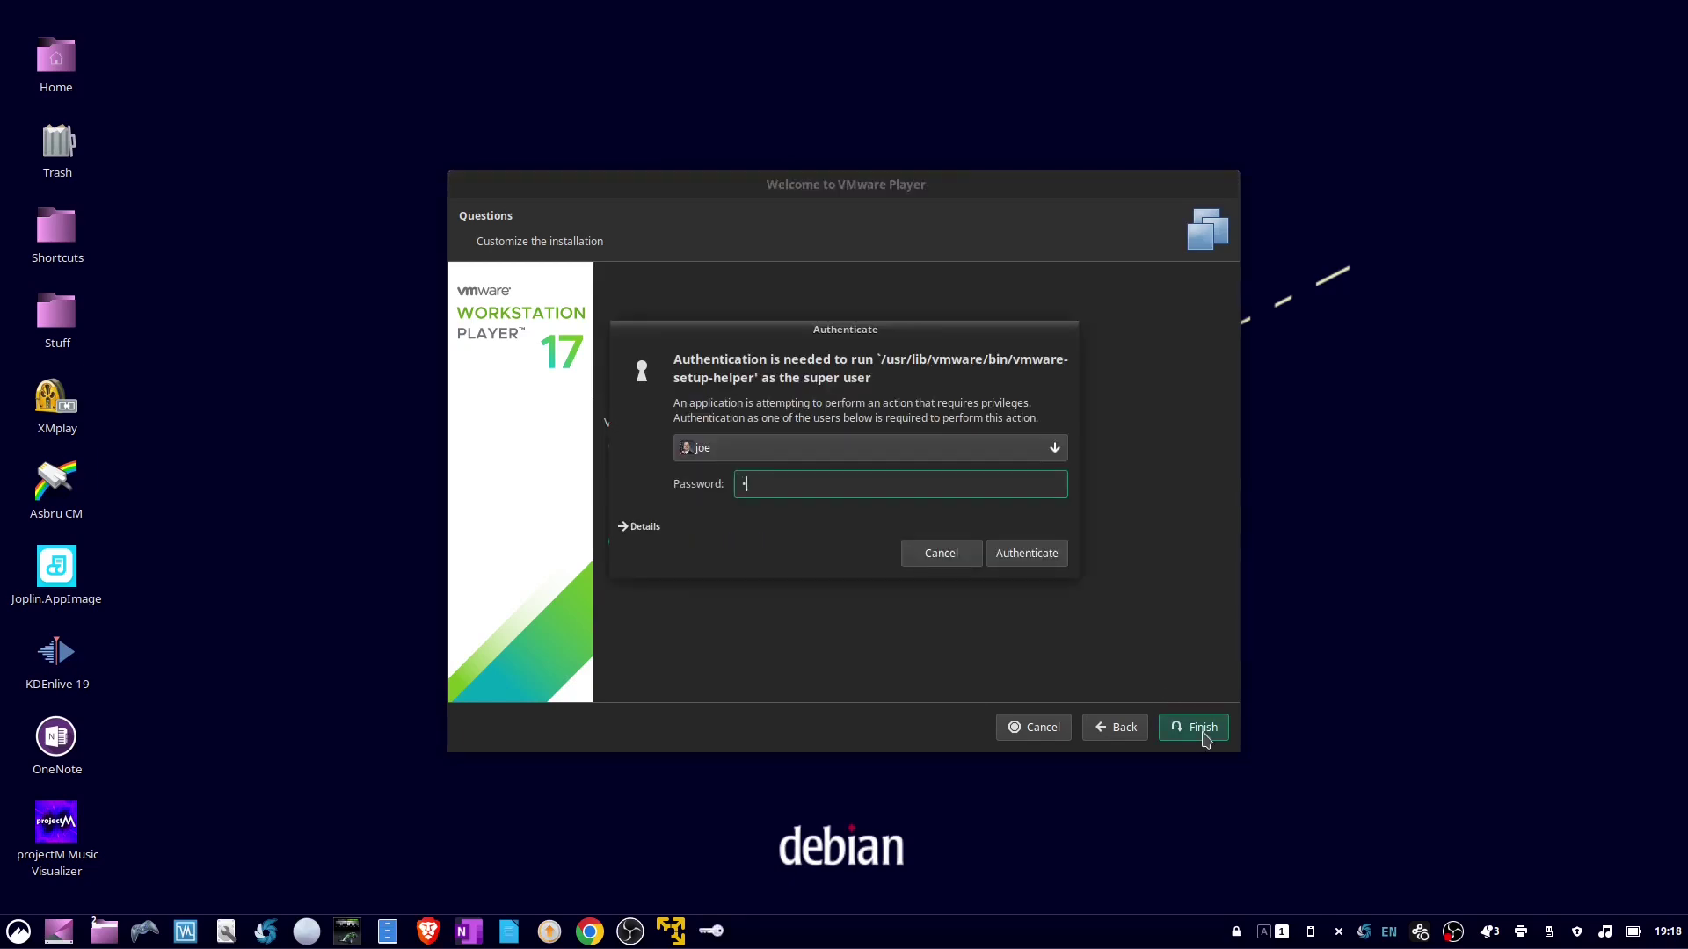
type("•••••••")
key("Return")
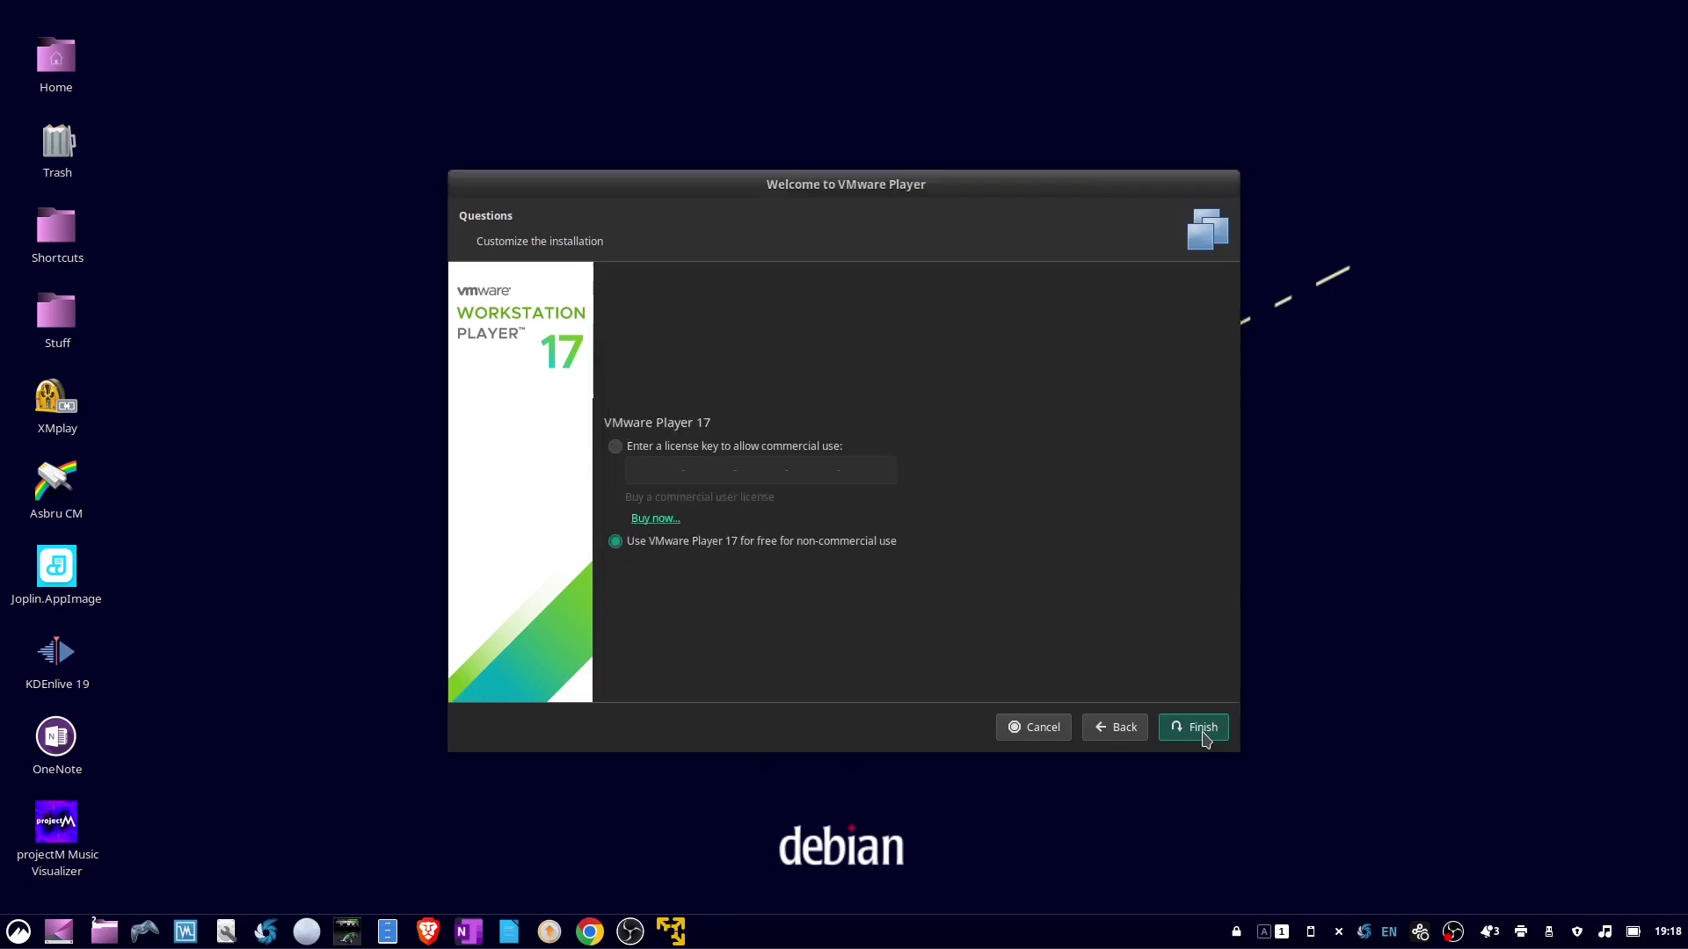
Close the installer and dismiss the 'Thank you' information message
left_click(1201, 728)
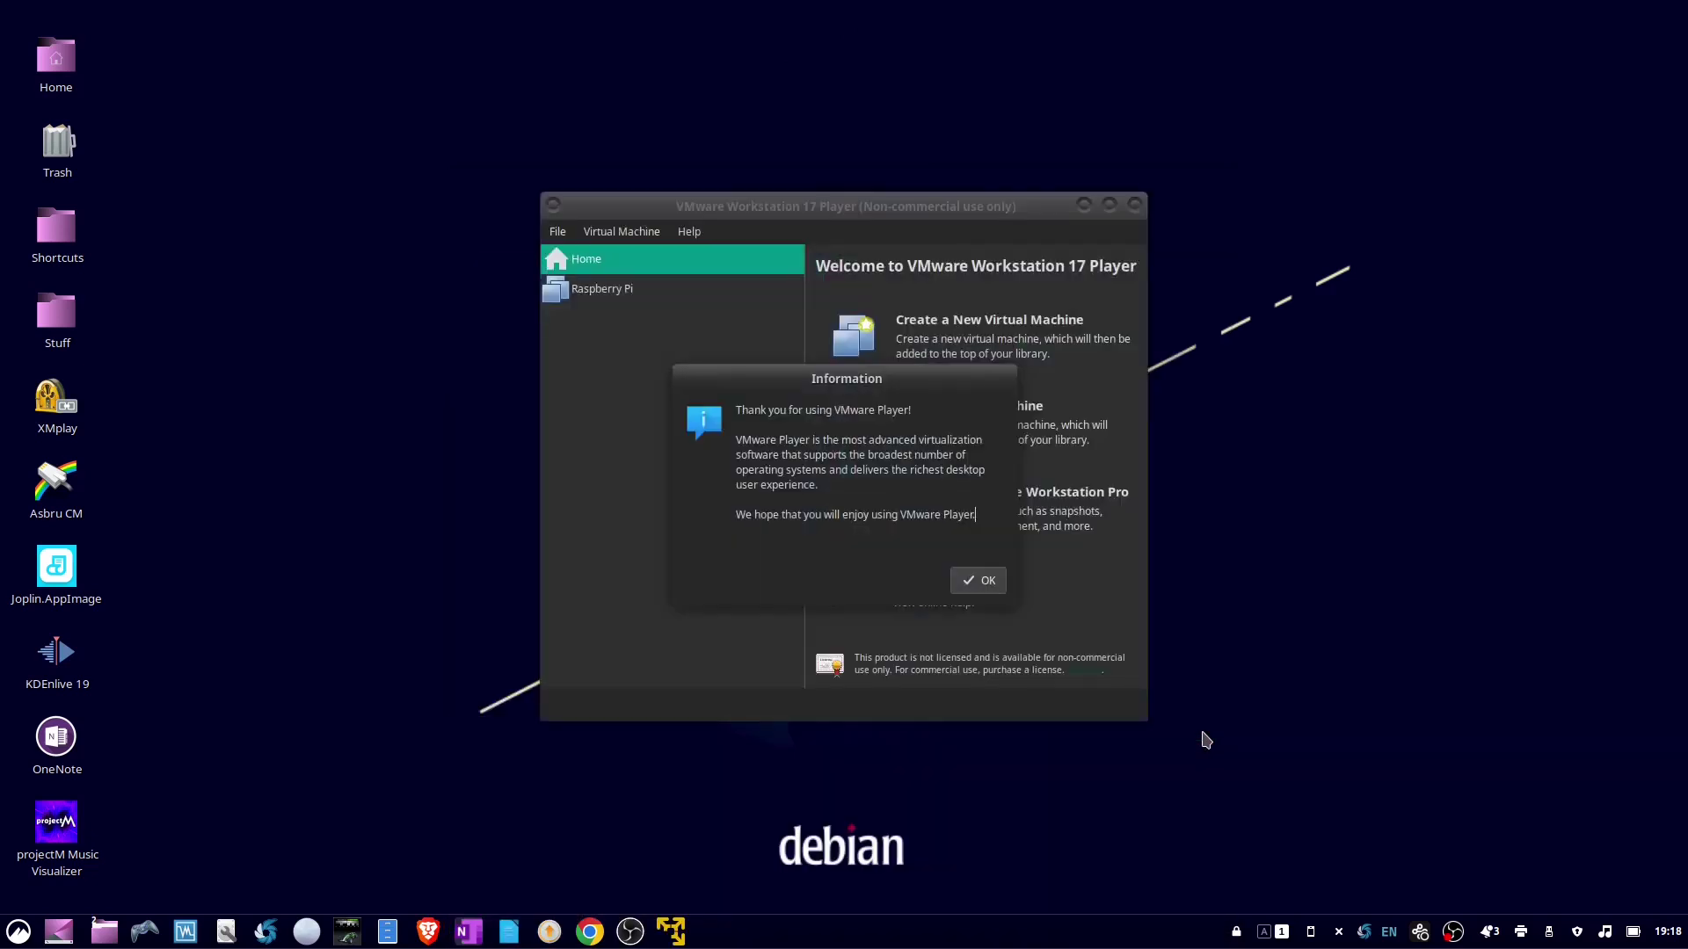
left_click(996, 588)
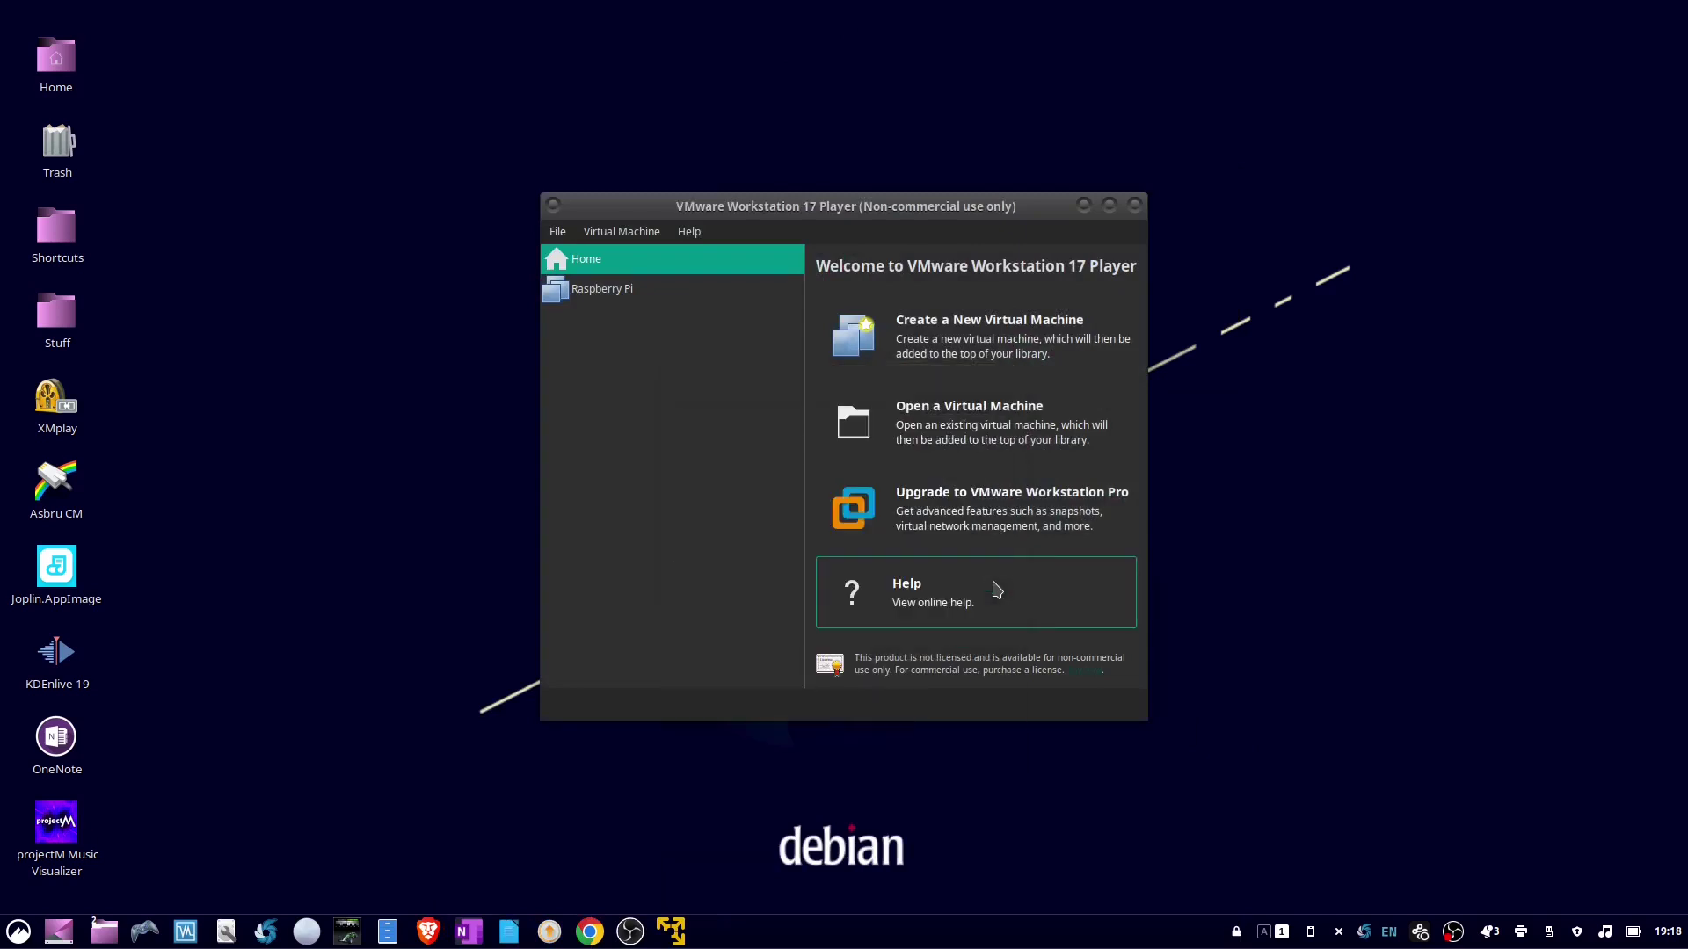